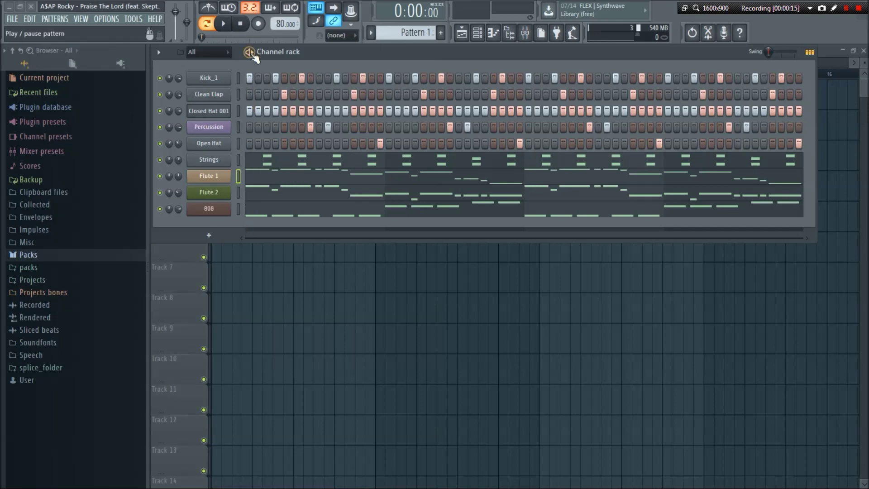
# Play Pattern 1 through with its drums, strings, two flutes and 808, then stop
pyautogui.click(225, 26)
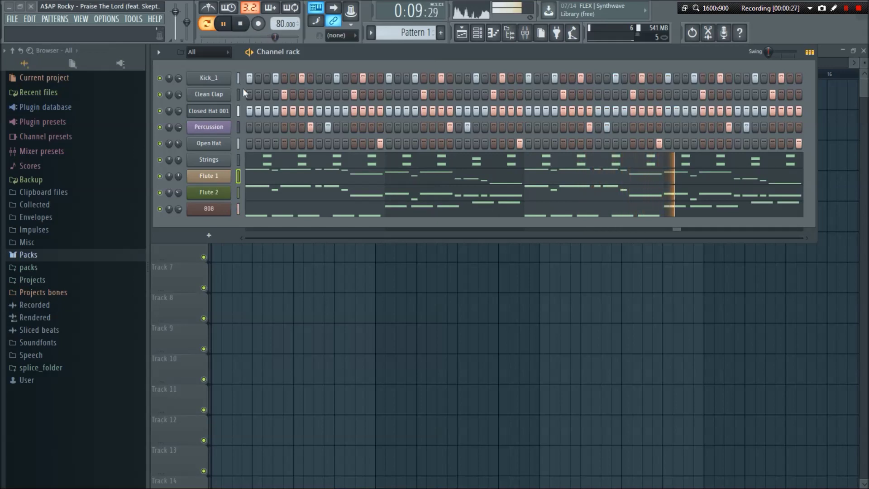
pyautogui.click(241, 26)
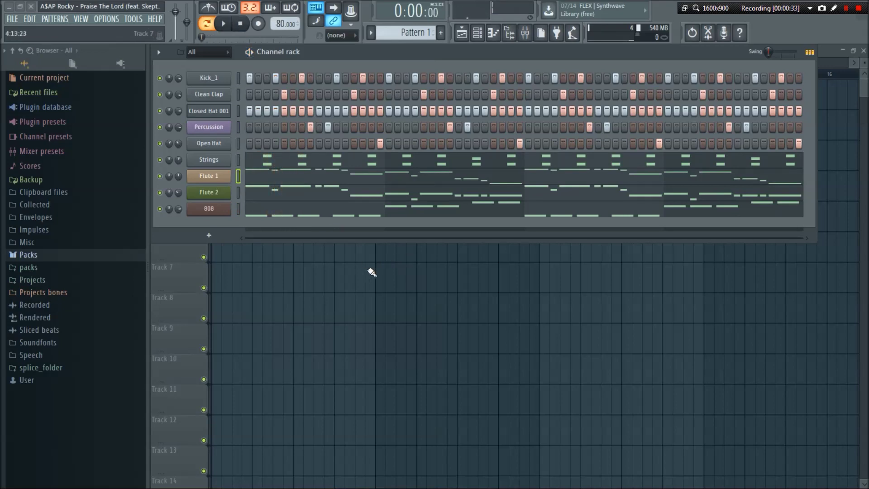
# Check Flute 1's synth, then cut the Kick_1, Clean Clap, Closed Hat 001, Percussion and Open Hat steps
pyautogui.click(215, 181)
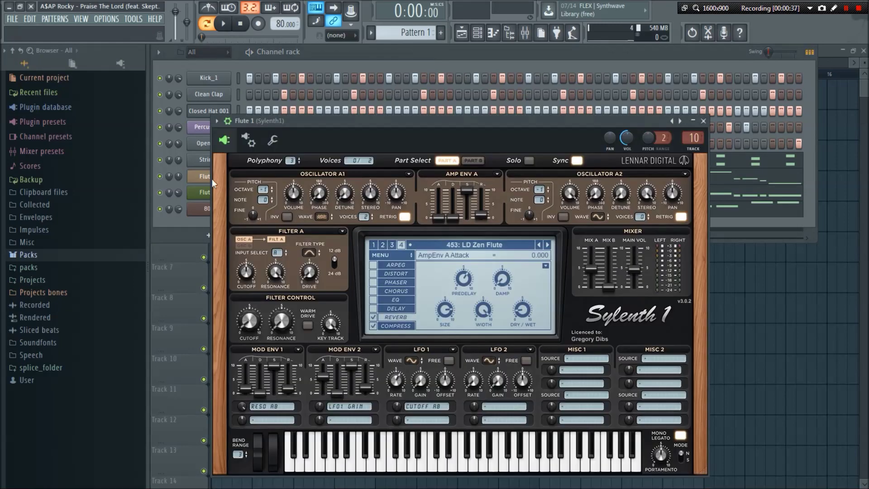
pyautogui.click(703, 121)
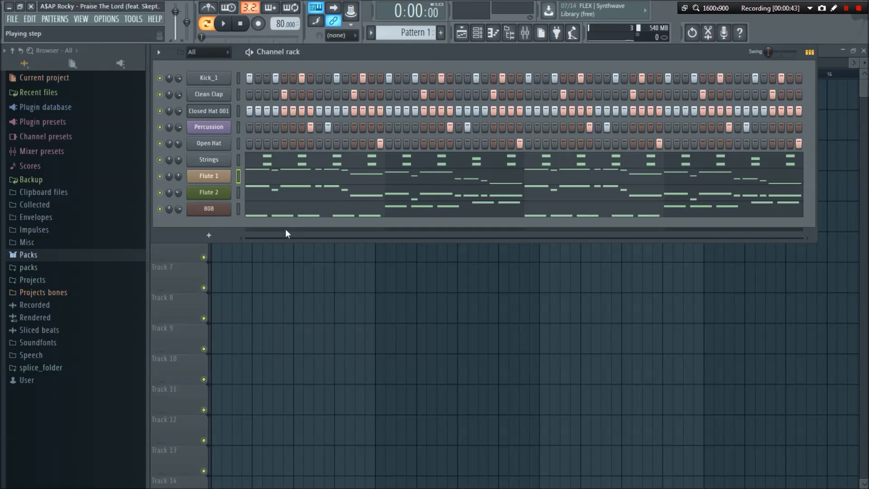
pyautogui.rightClick(218, 79)
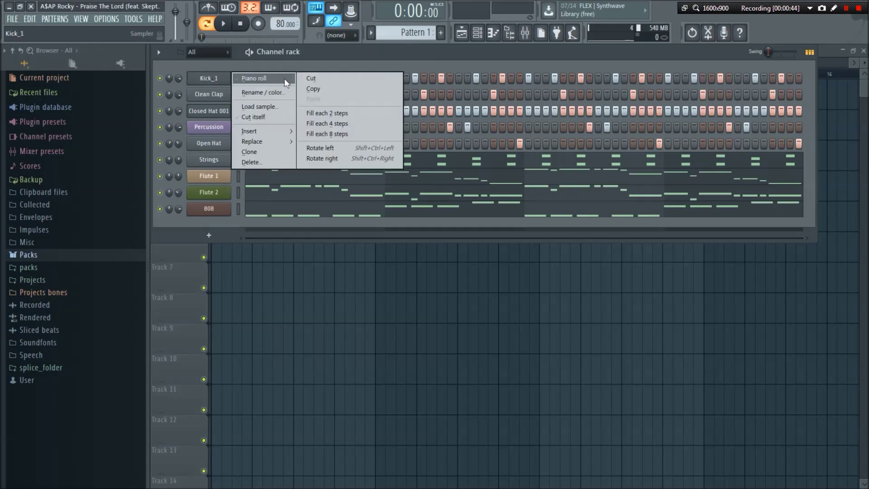
pyautogui.click(325, 80)
pyautogui.rightClick(212, 94)
pyautogui.click(312, 94)
pyautogui.rightClick(218, 111)
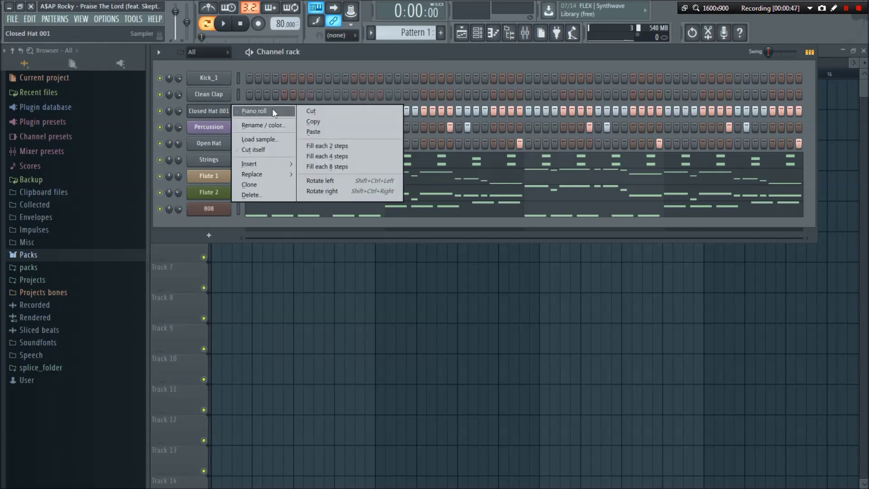
pyautogui.click(311, 111)
pyautogui.rightClick(233, 127)
pyautogui.click(312, 127)
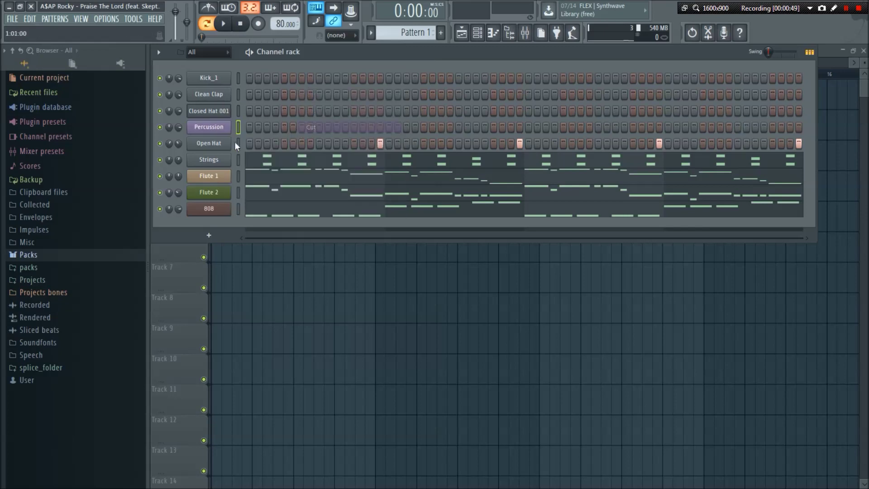
pyautogui.rightClick(235, 143)
pyautogui.click(310, 143)
# Cut the Strings, Flute 1, Flute 2 and 808 notes so every channel is empty
pyautogui.rightClick(226, 158)
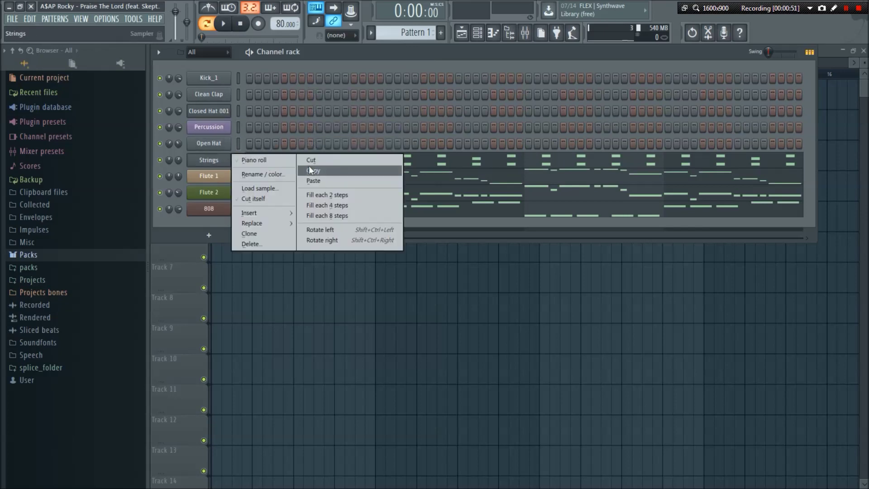
pyautogui.click(310, 161)
pyautogui.rightClick(235, 176)
pyautogui.click(304, 176)
pyautogui.rightClick(229, 192)
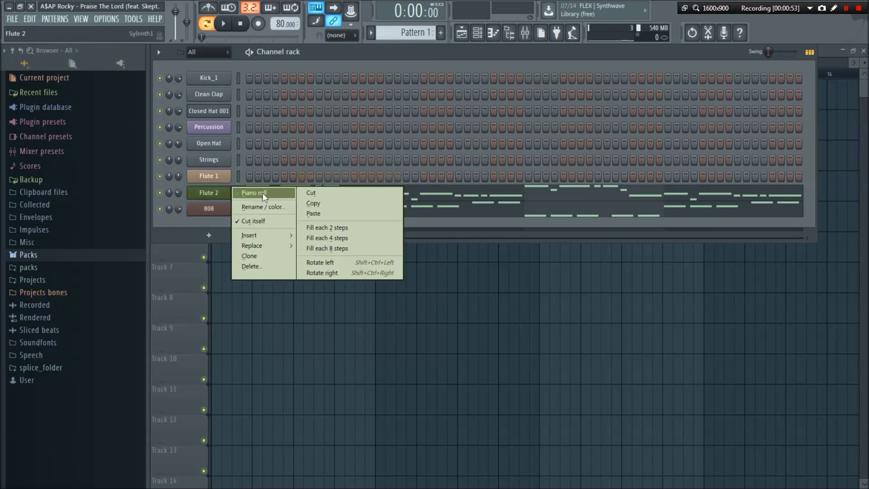
pyautogui.click(307, 192)
pyautogui.rightClick(219, 209)
pyautogui.click(314, 209)
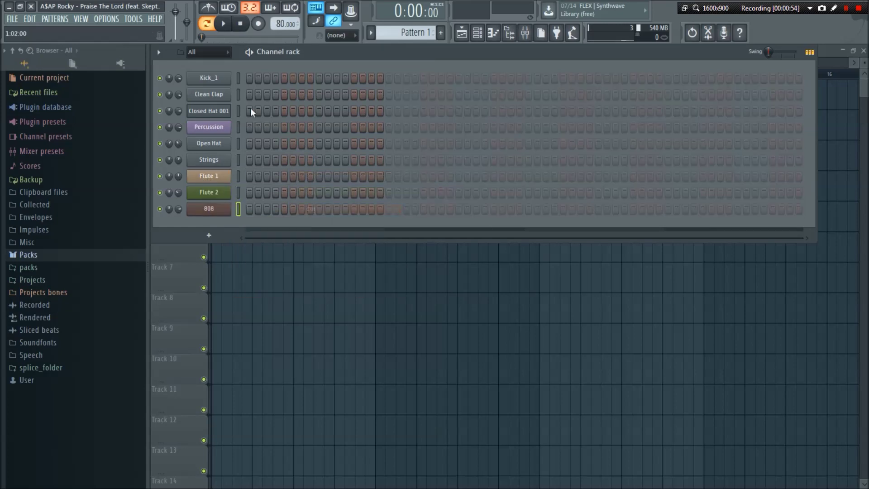
pyautogui.click(208, 78)
pyautogui.click(209, 94)
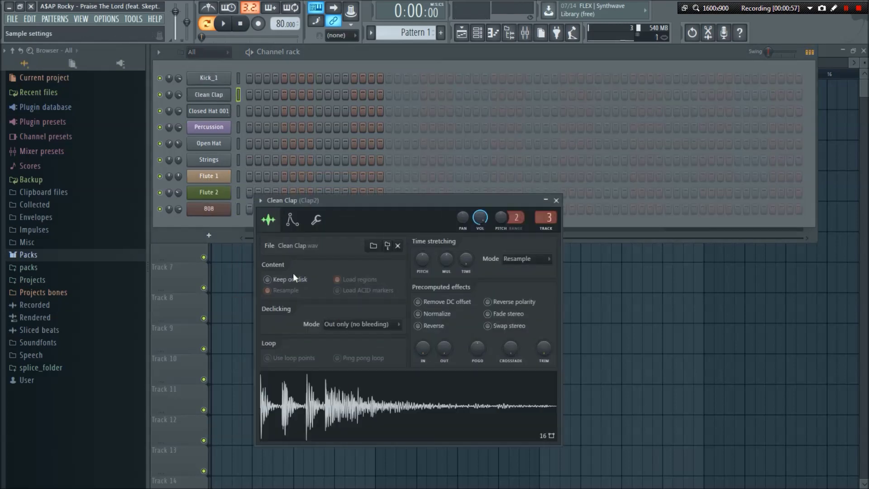
pyautogui.click(222, 110)
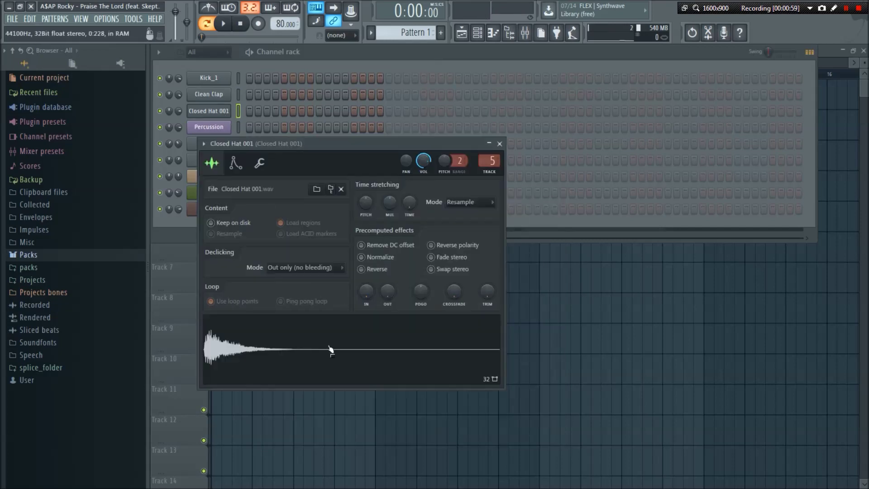
pyautogui.click(500, 144)
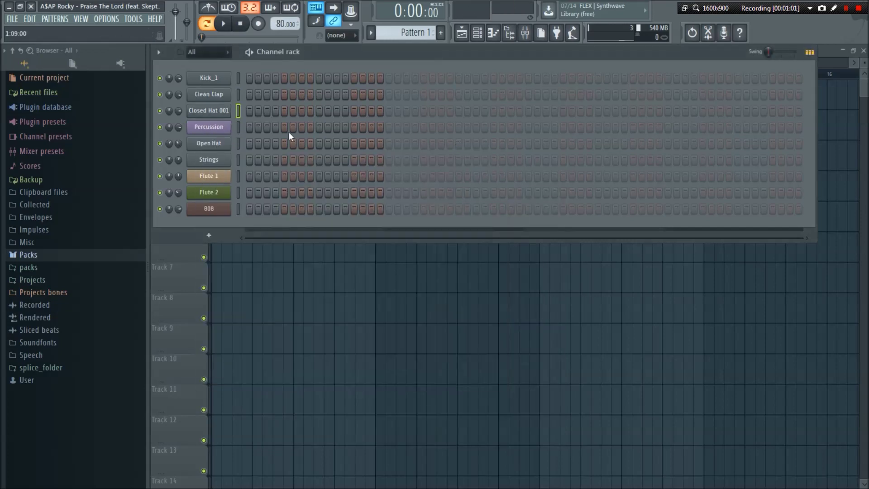
pyautogui.click(223, 129)
pyautogui.click(318, 318)
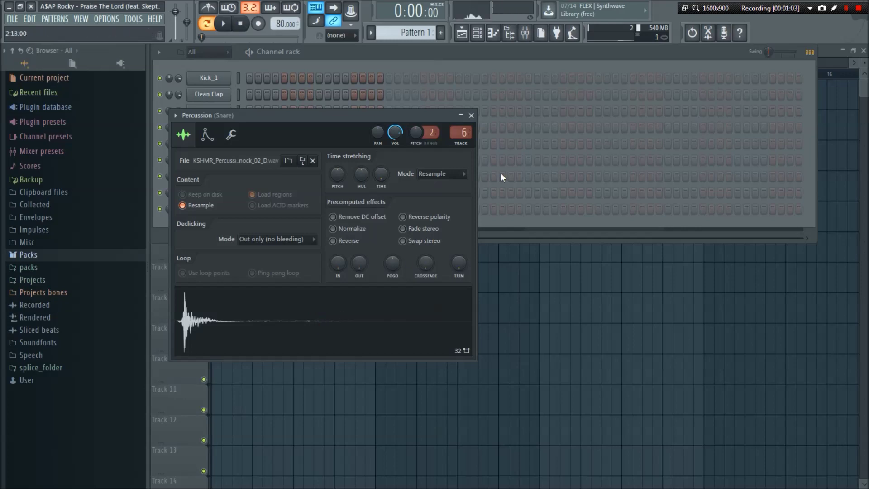
pyautogui.click(471, 114)
pyautogui.click(209, 144)
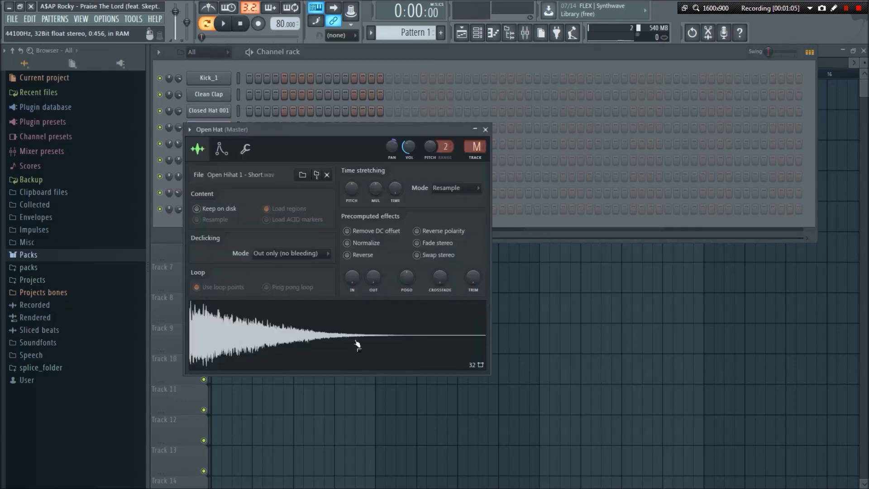
pyautogui.click(487, 129)
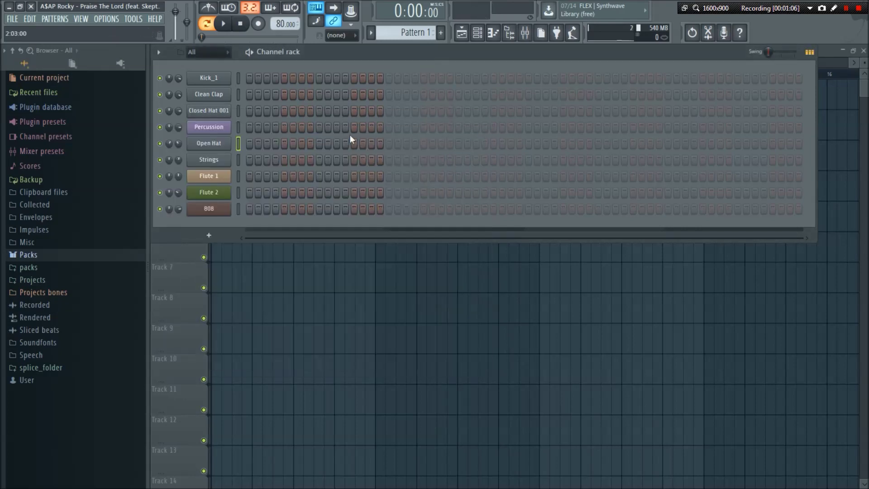
pyautogui.click(206, 161)
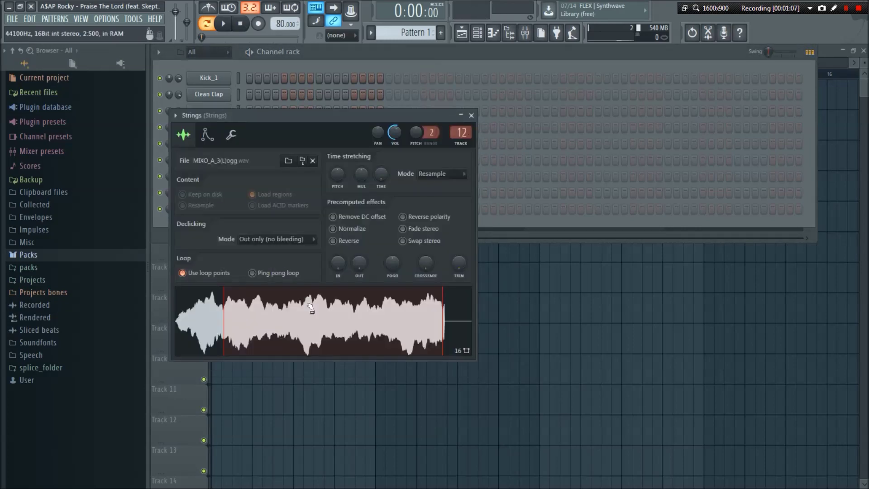
pyautogui.click(471, 116)
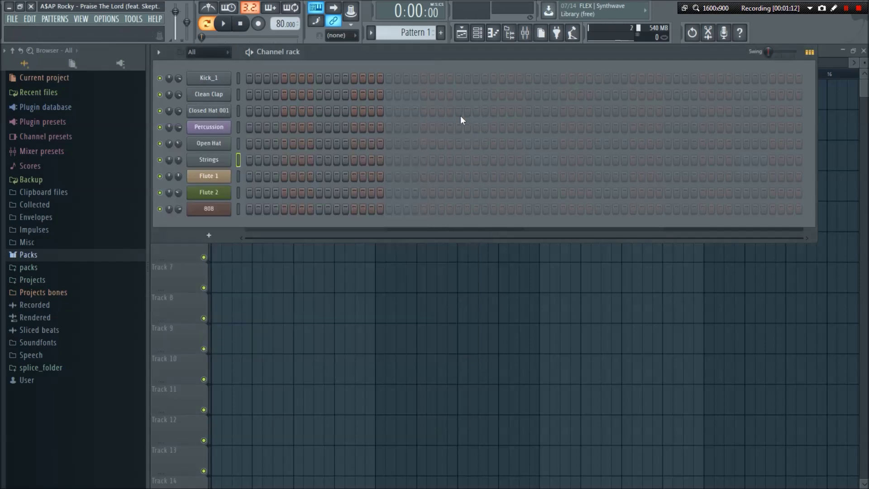
pyautogui.click(221, 180)
pyautogui.click(704, 124)
pyautogui.click(222, 209)
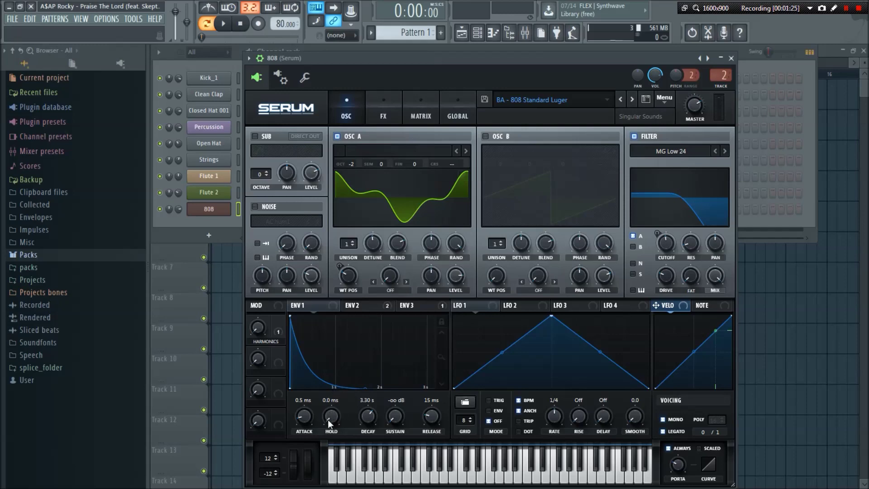
pyautogui.click(731, 58)
pyautogui.click(238, 79)
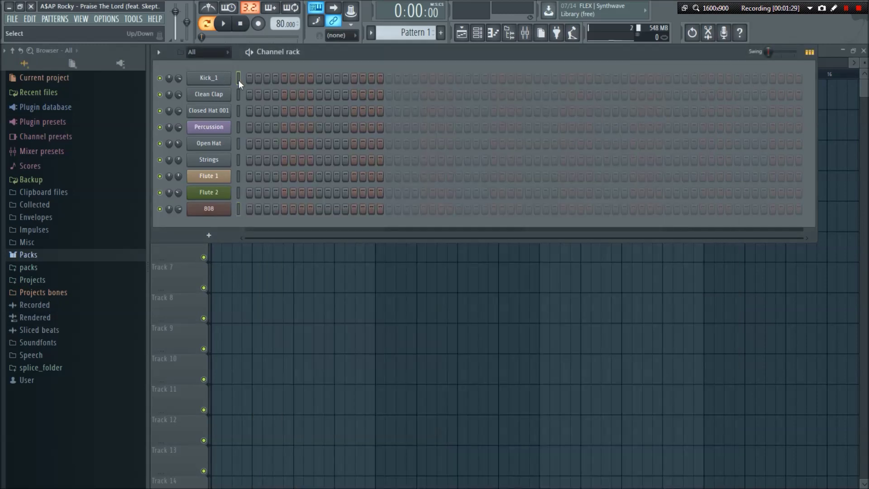
# In Flute 1's piano roll, place a D#6 note at the start of bar 1
pyautogui.rightClick(237, 178)
pyautogui.click(248, 175)
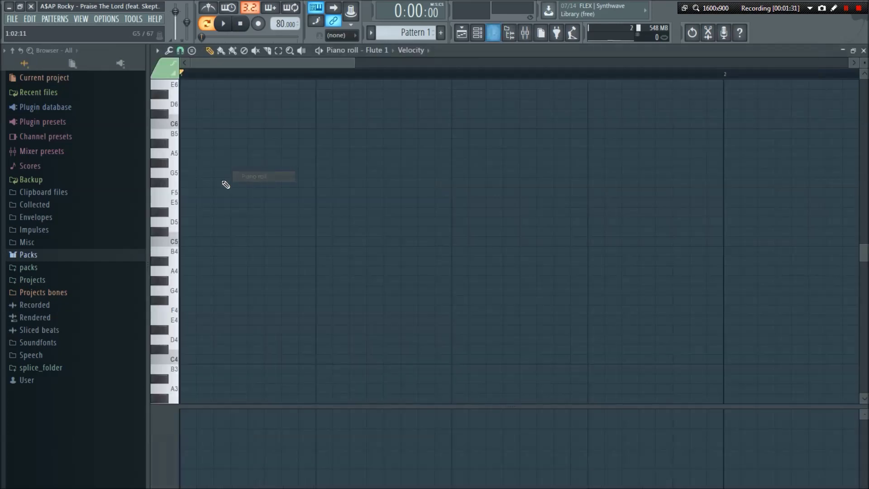
pyautogui.click(172, 225)
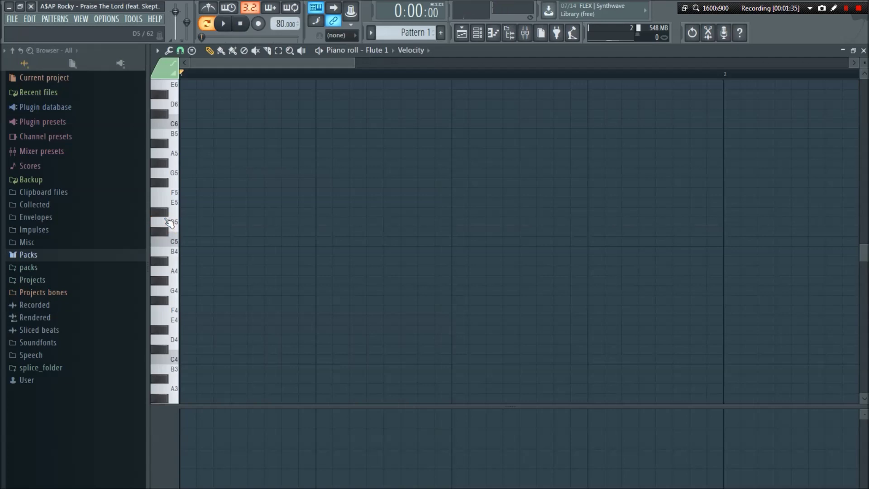
pyautogui.click(166, 214)
pyautogui.click(162, 114)
pyautogui.scroll(3, 167, 136)
pyautogui.click(169, 153)
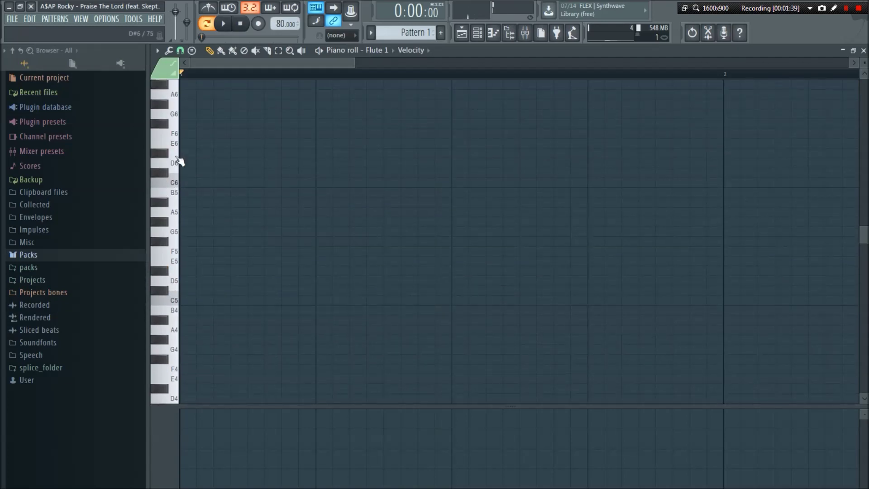
pyautogui.moveTo(193, 157); pyautogui.dragTo(179, 157)
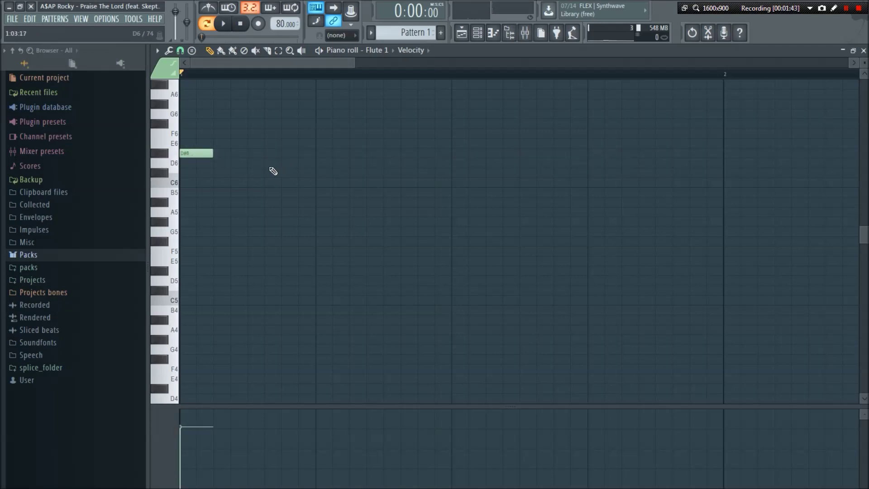
# Add D6 and D#6 notes, set snap to 1/4 step, and lengthen the first D#6
pyautogui.click(290, 163)
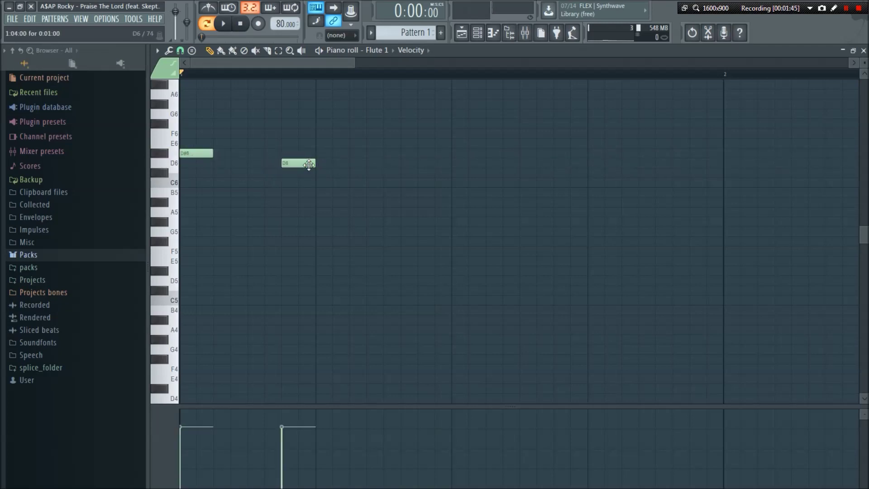
pyautogui.click(319, 154)
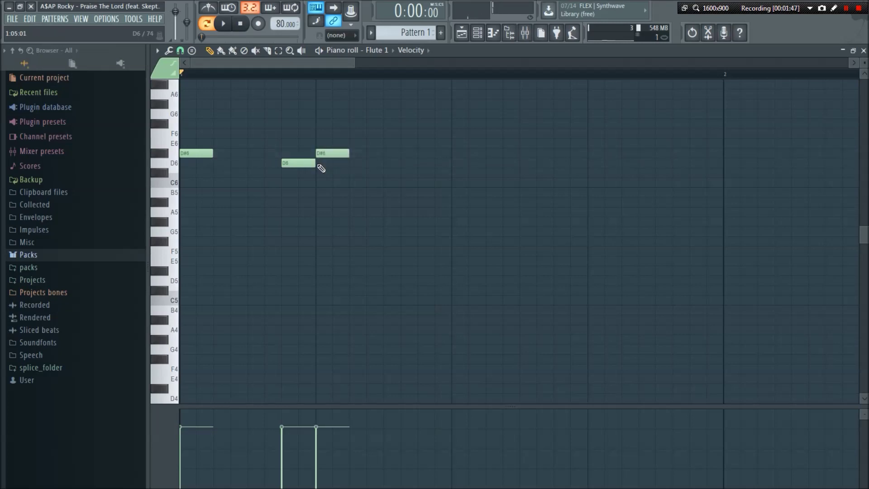
pyautogui.click(180, 51)
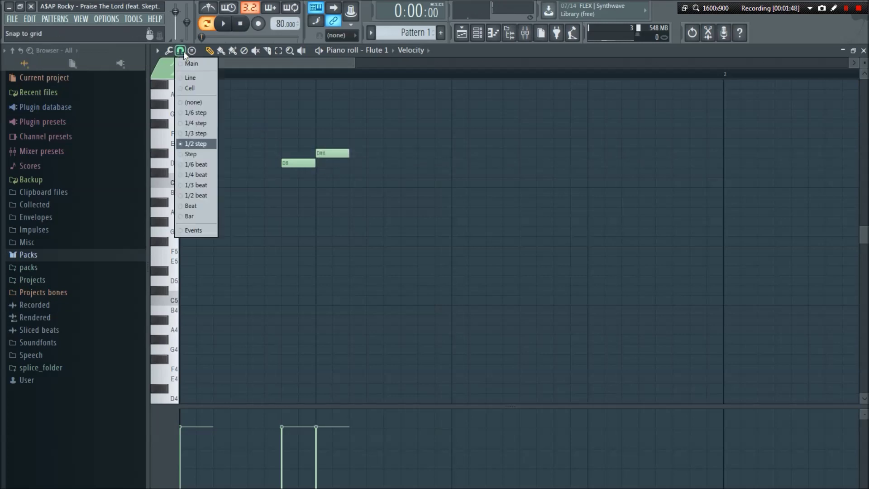
pyautogui.click(205, 123)
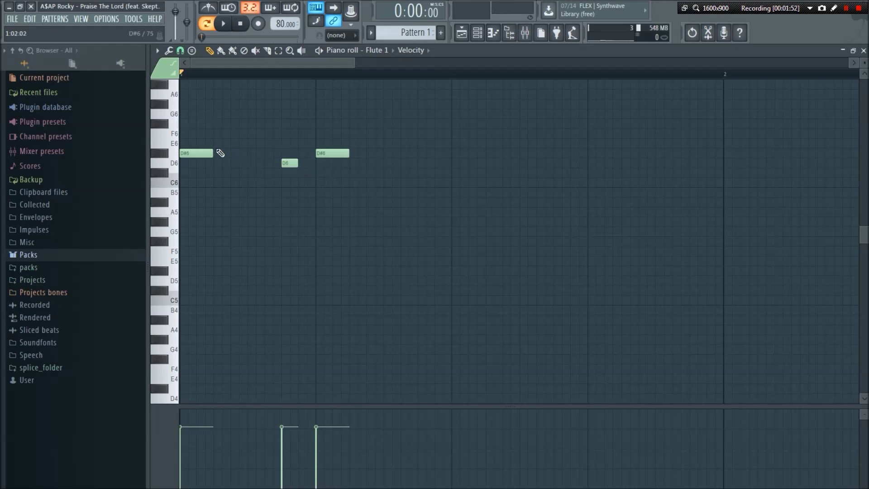
pyautogui.moveTo(213, 153); pyautogui.dragTo(264, 153)
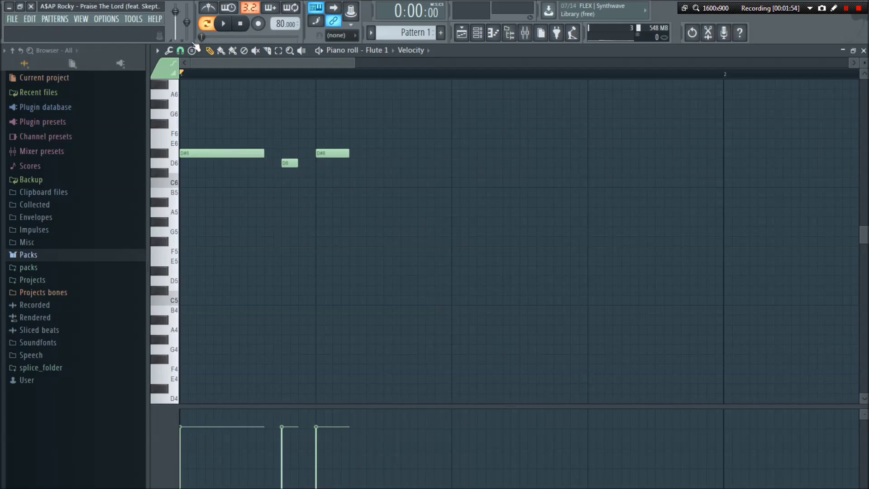
pyautogui.click(223, 23)
pyautogui.click(241, 23)
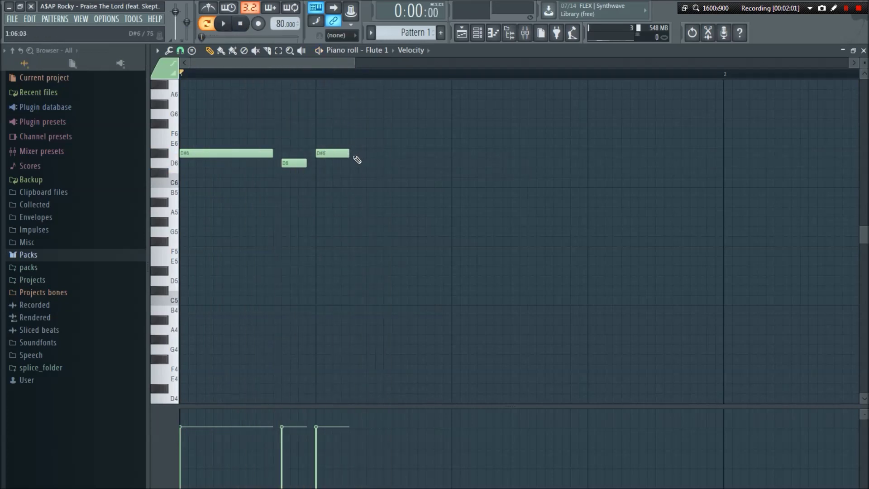
# Add and lengthen further D#6 notes to complete the repeated opening figure
pyautogui.moveTo(373, 150); pyautogui.dragTo(427, 152)
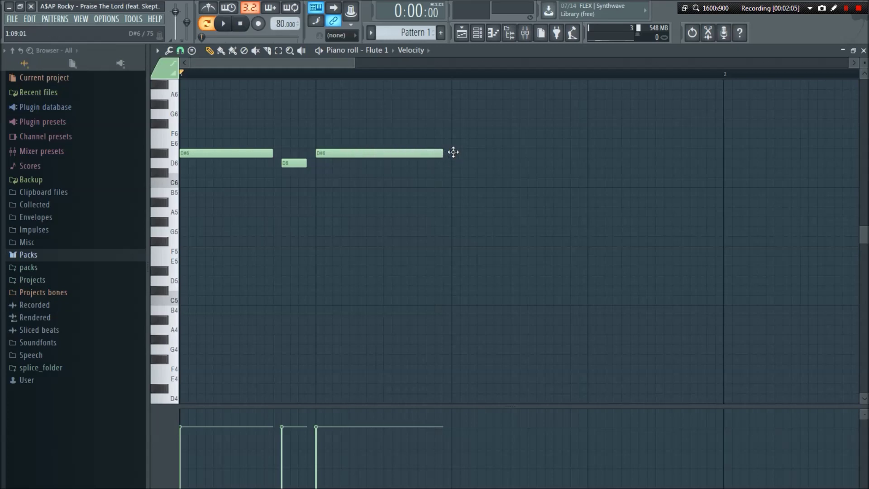
pyautogui.click(453, 152)
pyautogui.moveTo(356, 63); pyautogui.dragTo(240, 160)
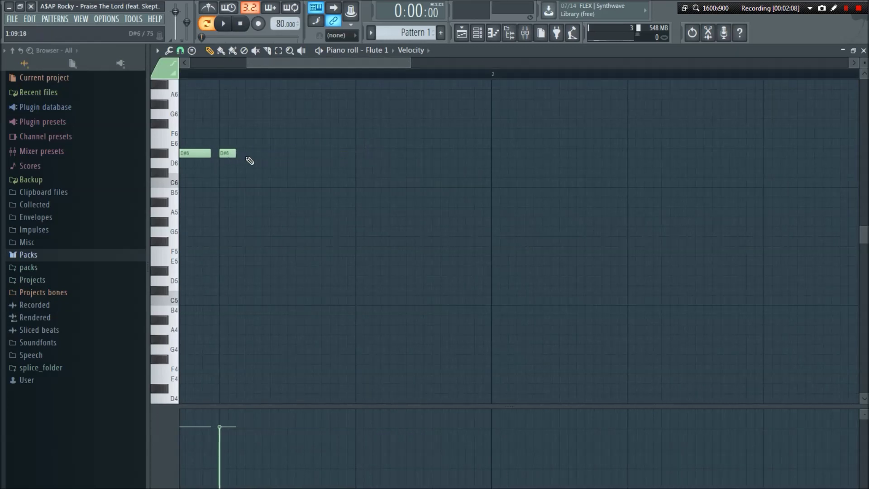
pyautogui.click(248, 153)
pyautogui.moveTo(262, 153); pyautogui.dragTo(303, 153)
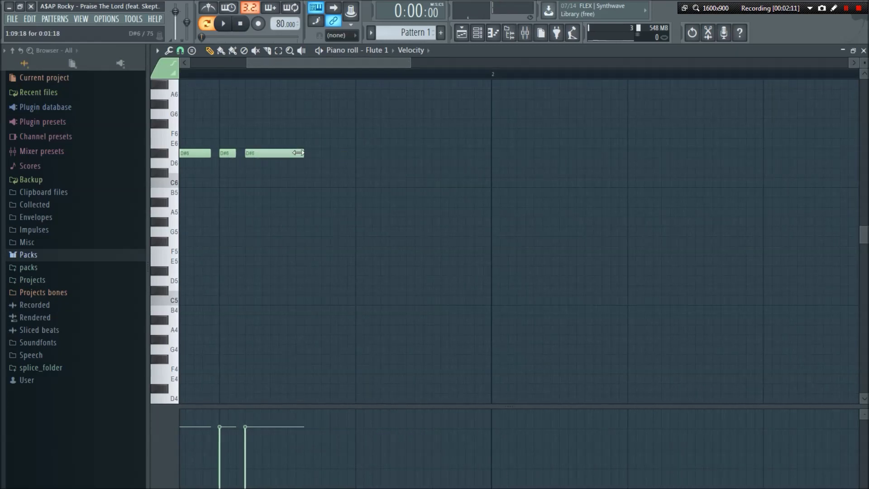
pyautogui.click(224, 25)
pyautogui.moveTo(411, 64); pyautogui.dragTo(383, 65)
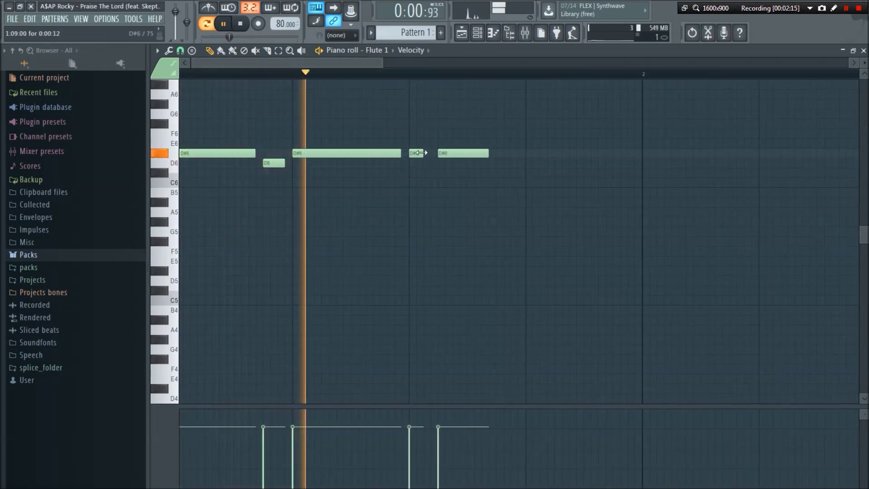
pyautogui.moveTo(420, 153); pyautogui.dragTo(427, 153)
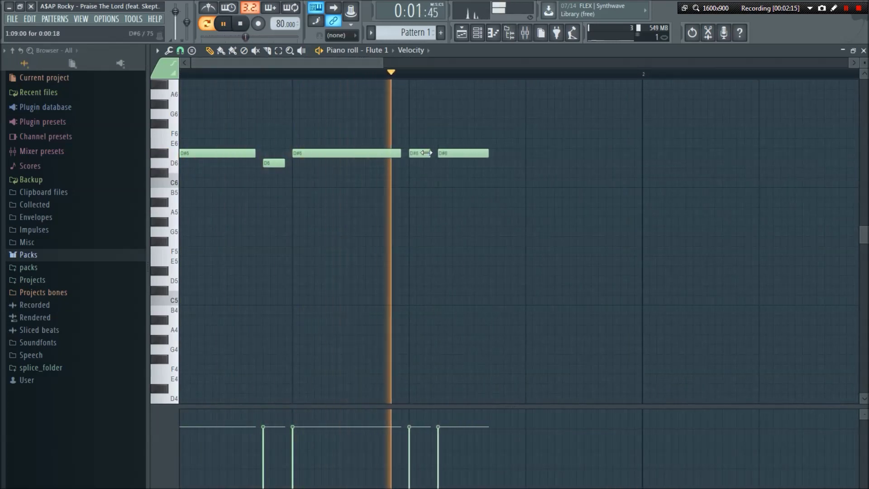
# Follow the D#6 notes with a D6, an A#5 and a C6 at bar 2
pyautogui.click(501, 163)
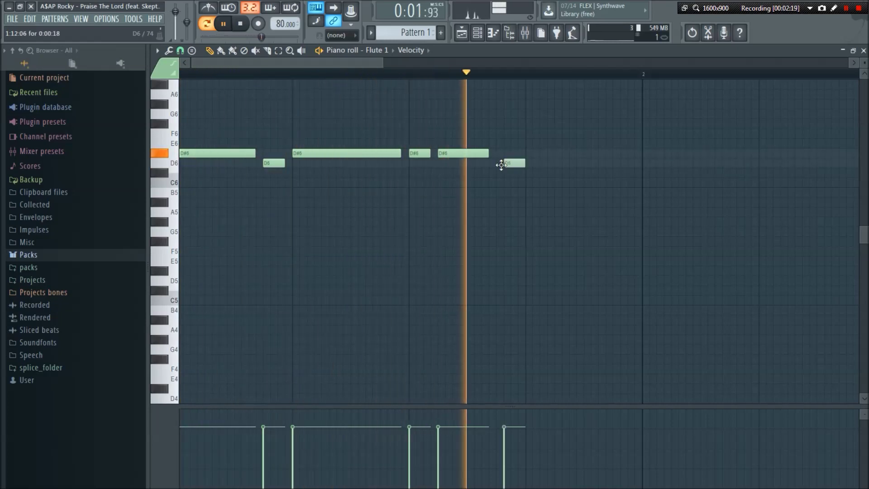
pyautogui.moveTo(510, 163); pyautogui.dragTo(503, 163)
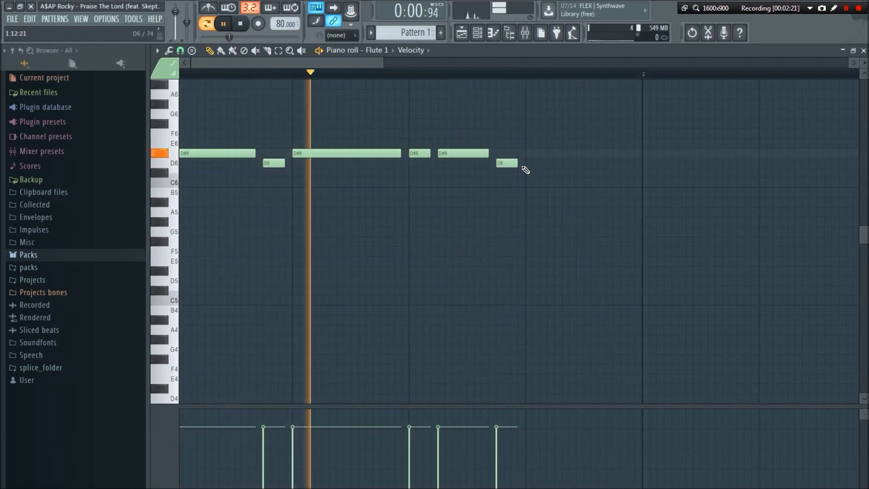
pyautogui.moveTo(527, 193); pyautogui.dragTo(635, 201)
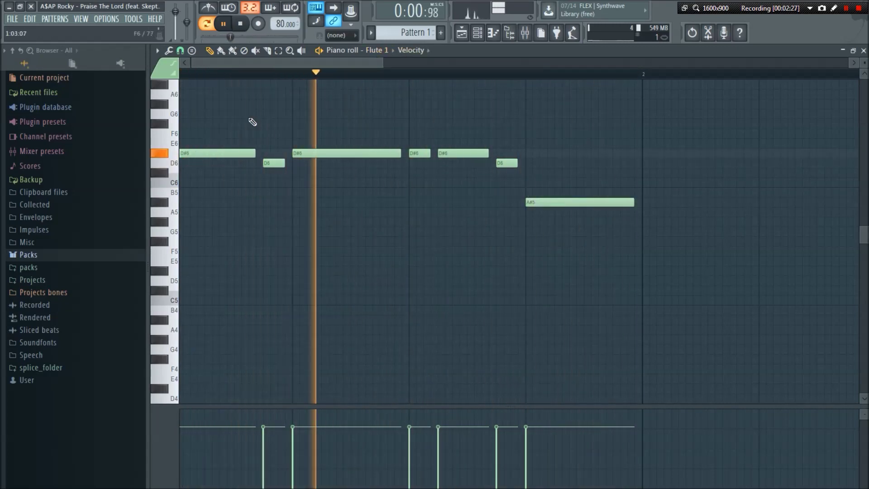
pyautogui.moveTo(260, 63); pyautogui.dragTo(283, 64)
pyautogui.click(543, 181)
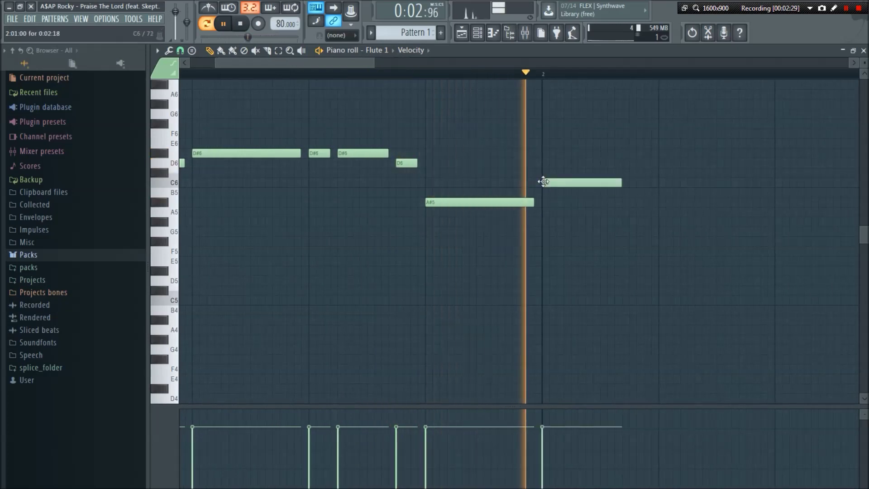
pyautogui.moveTo(320, 63); pyautogui.dragTo(371, 65)
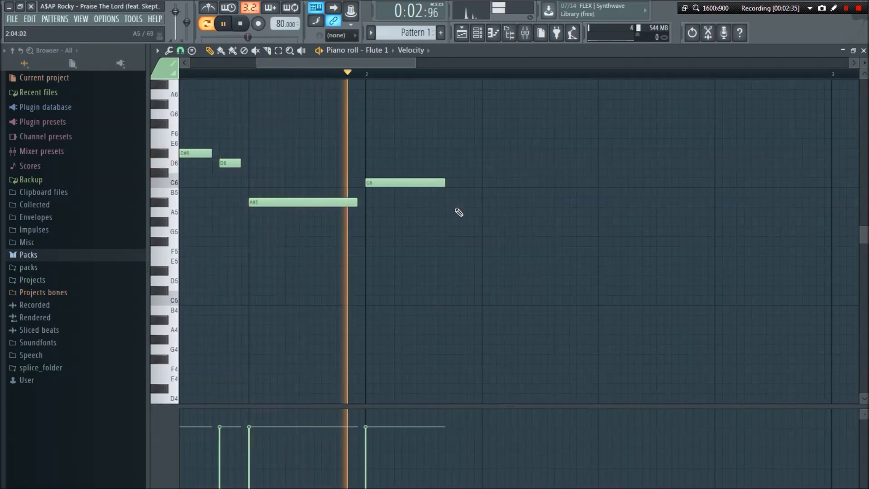
# Add a short G#5 note and a second, longer C6 after it
pyautogui.click(458, 212)
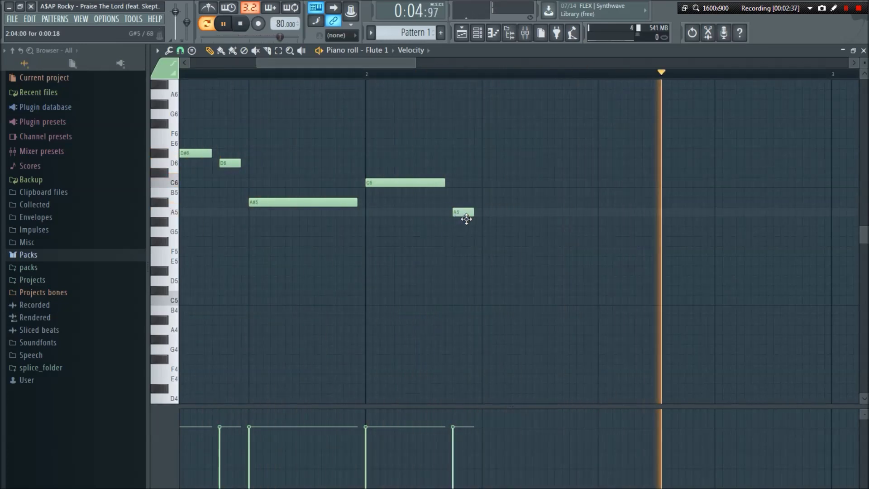
pyautogui.click(360, 73)
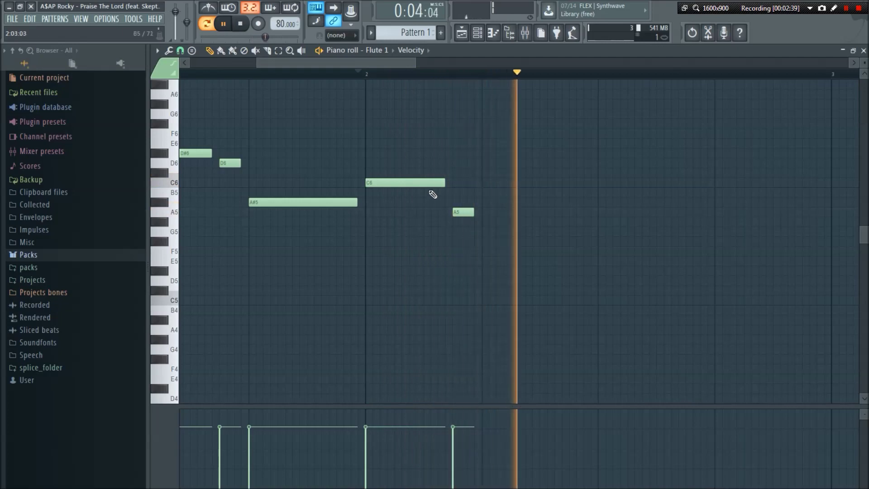
pyautogui.moveTo(456, 211); pyautogui.dragTo(459, 221)
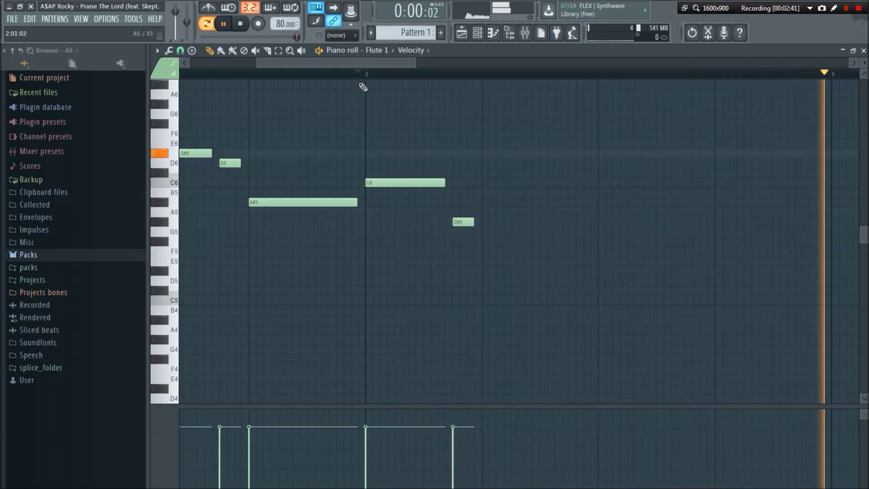
pyautogui.click(484, 183)
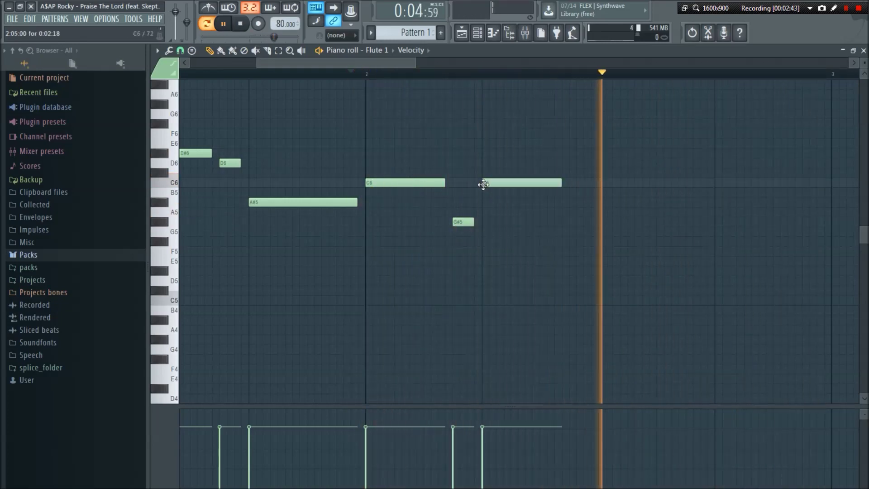
pyautogui.moveTo(562, 183); pyautogui.dragTo(591, 182)
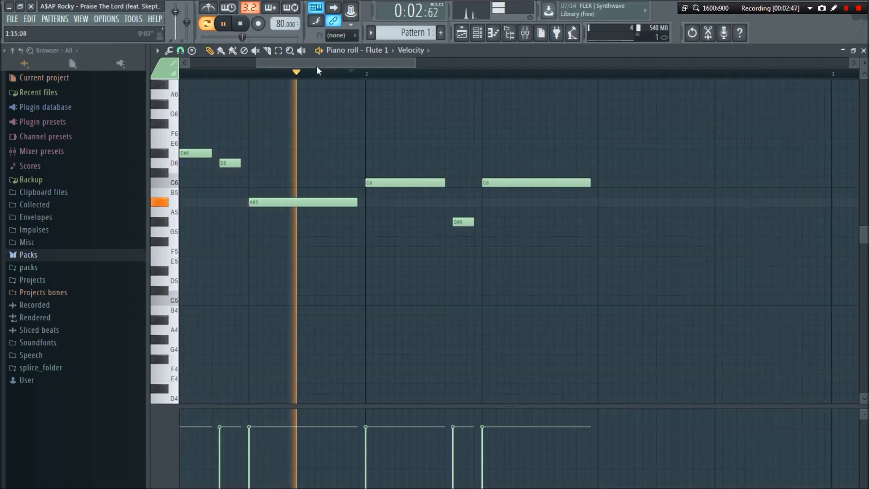
pyautogui.hscroll(-4, 291, 145)
# End the phrase with two F5 notes, a D#5 and a long C5, then play it back
pyautogui.click(785, 251)
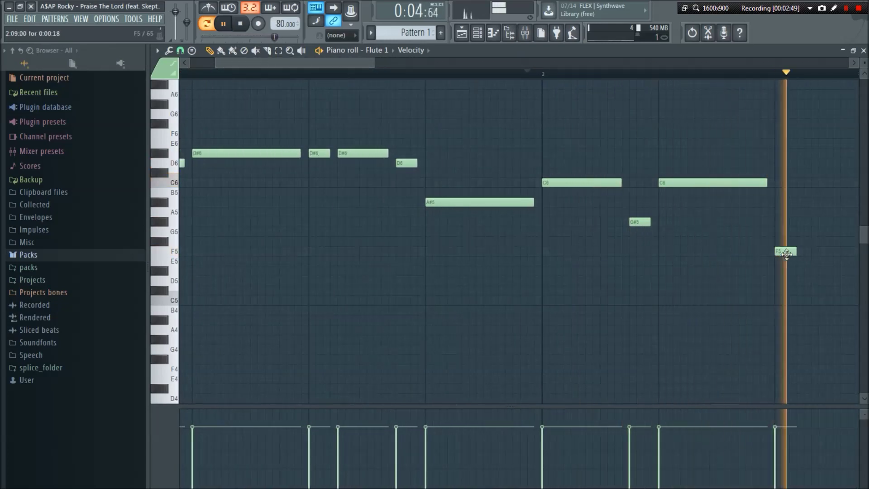
pyautogui.press('space')
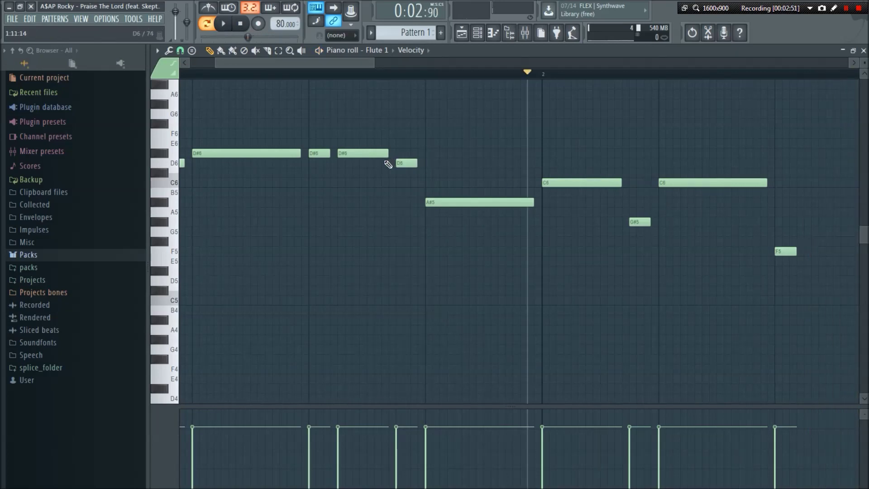
pyautogui.click(806, 252)
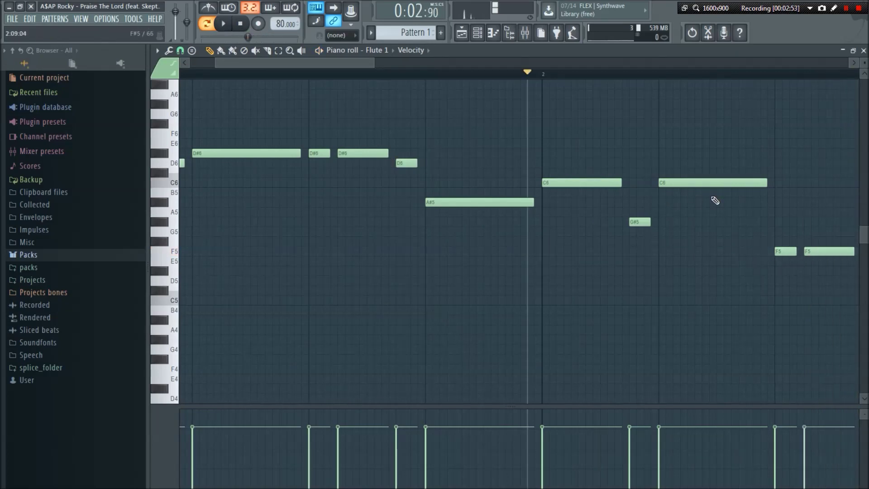
pyautogui.hscroll(3, 392, 64)
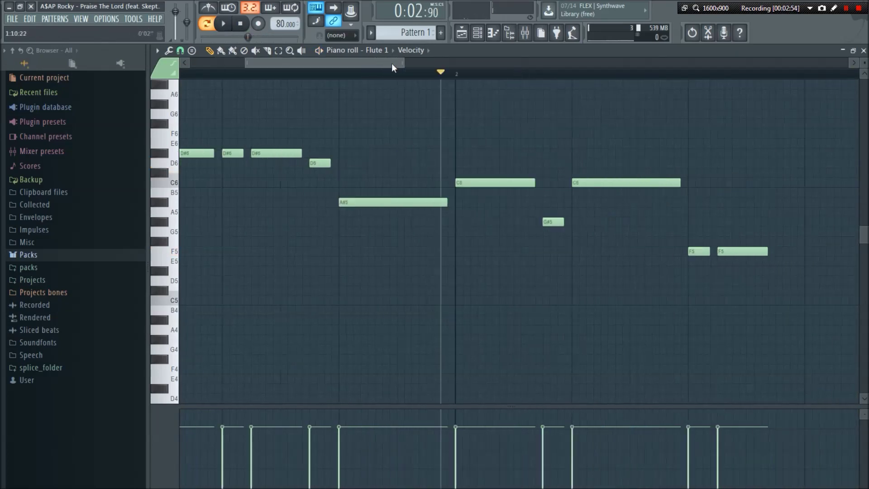
pyautogui.click(730, 271)
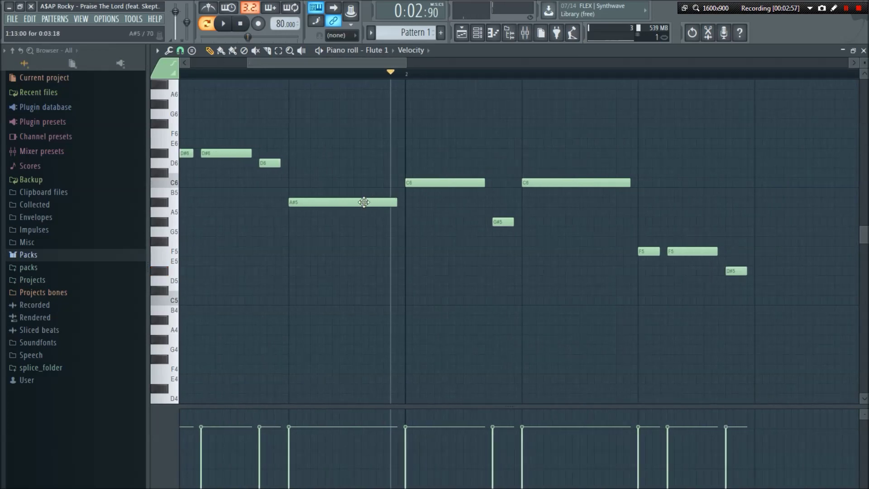
pyautogui.moveTo(756, 291); pyautogui.dragTo(756, 300)
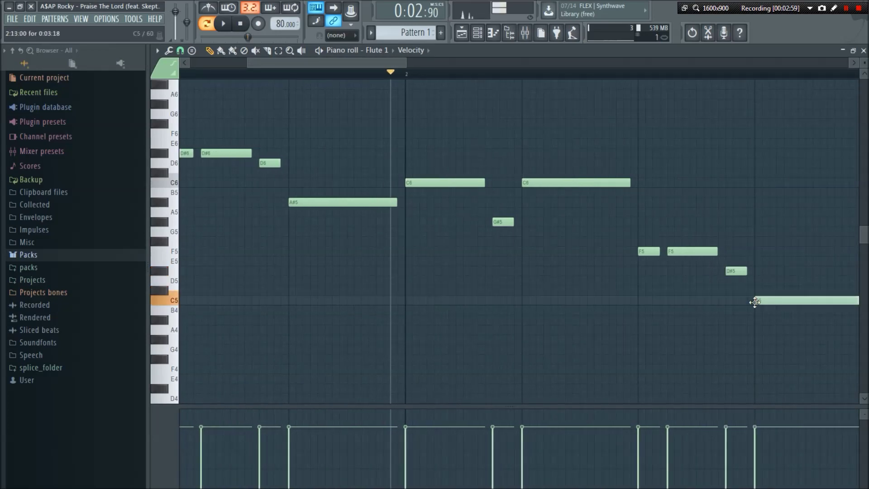
pyautogui.moveTo(398, 67); pyautogui.dragTo(221, 69)
pyautogui.click(223, 23)
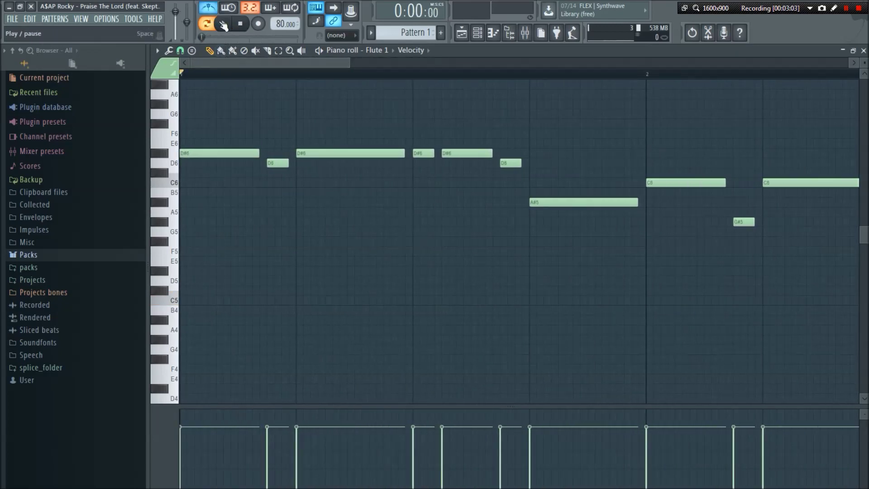
pyautogui.moveTo(349, 65); pyautogui.dragTo(410, 92)
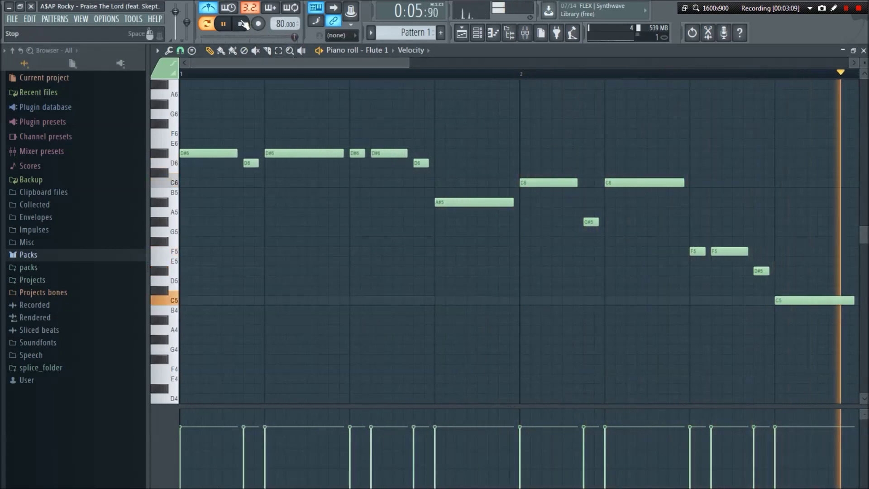
pyautogui.press('space')
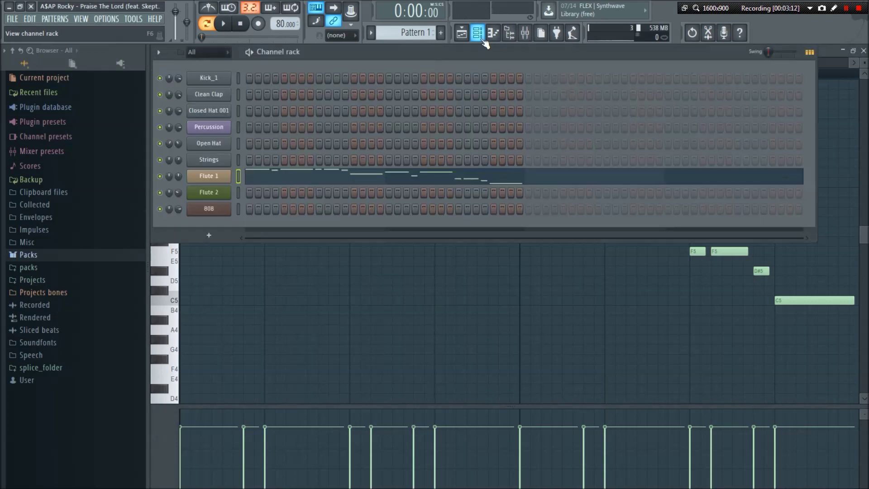
# Select all Flute 1 notes and copy the two-bar melody to start at bar 3
pyautogui.rightClick(240, 176)
pyautogui.click(243, 177)
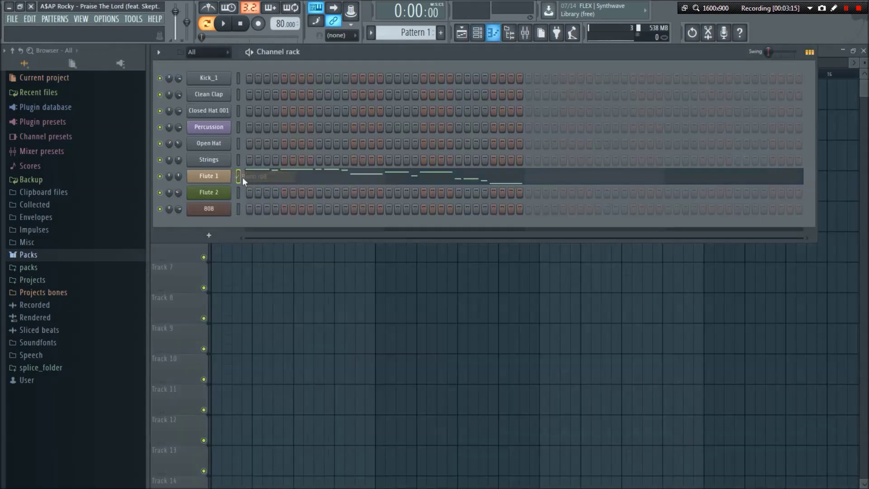
pyautogui.rightClick(242, 177)
pyautogui.click(263, 177)
pyautogui.hotkey('ctrl', 'a')
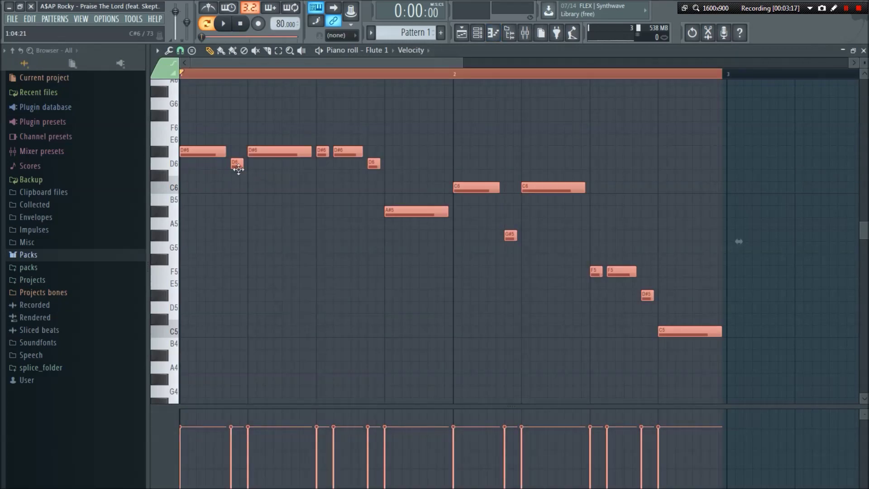
pyautogui.moveTo(202, 151); pyautogui.dragTo(742, 150)
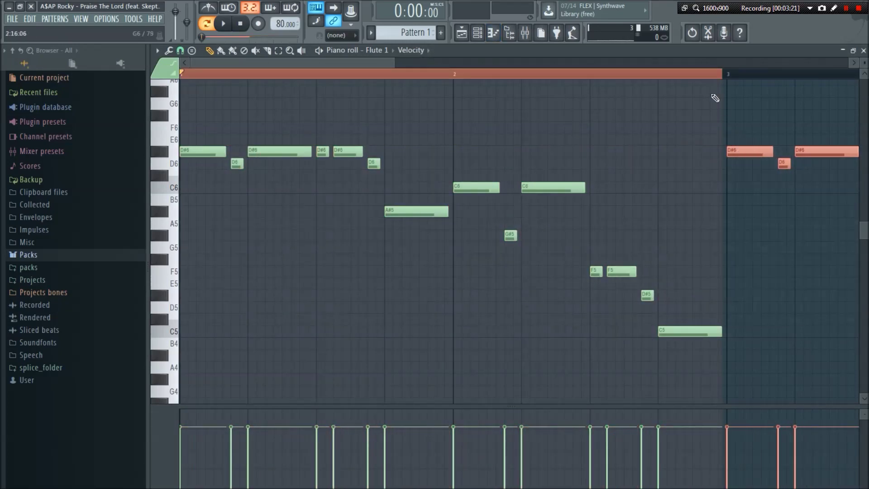
pyautogui.moveTo(722, 74); pyautogui.dragTo(146, 69)
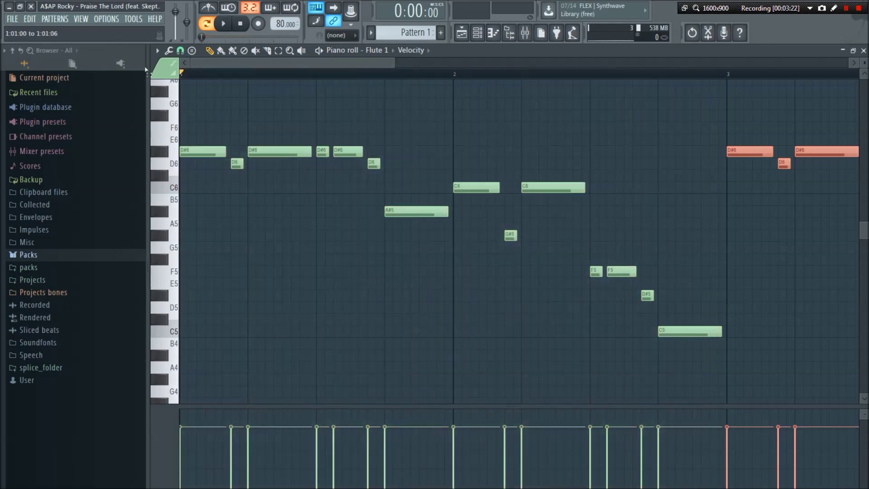
pyautogui.click(477, 33)
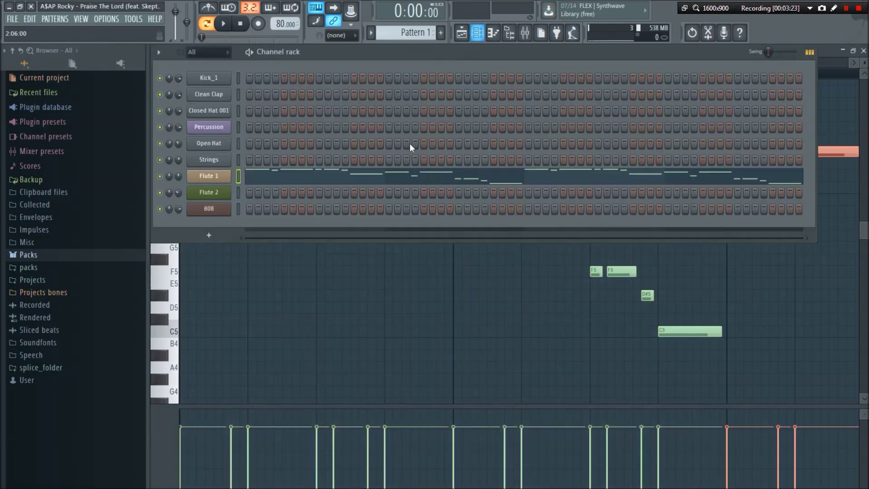
# Transpose all Flute 2 notes down three semitones, then erase the bar 3–4 repeat notes
pyautogui.rightClick(218, 195)
pyautogui.click(250, 193)
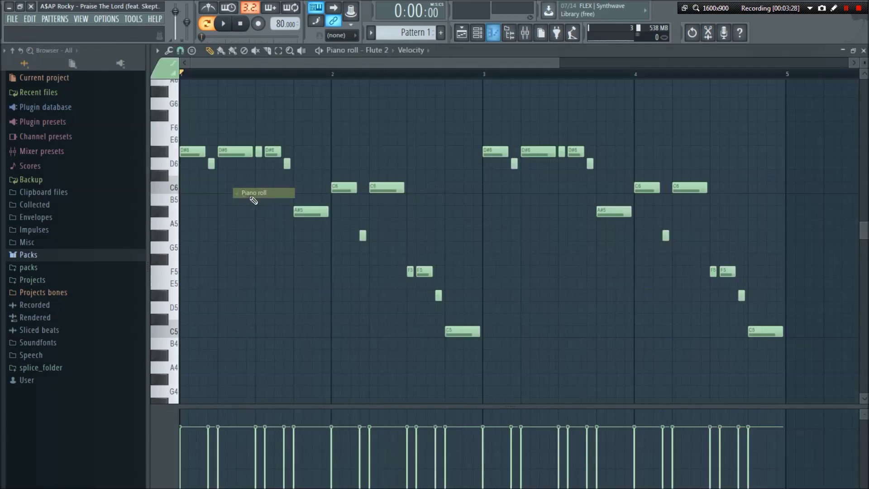
pyautogui.hotkey('ctrl', 'a')
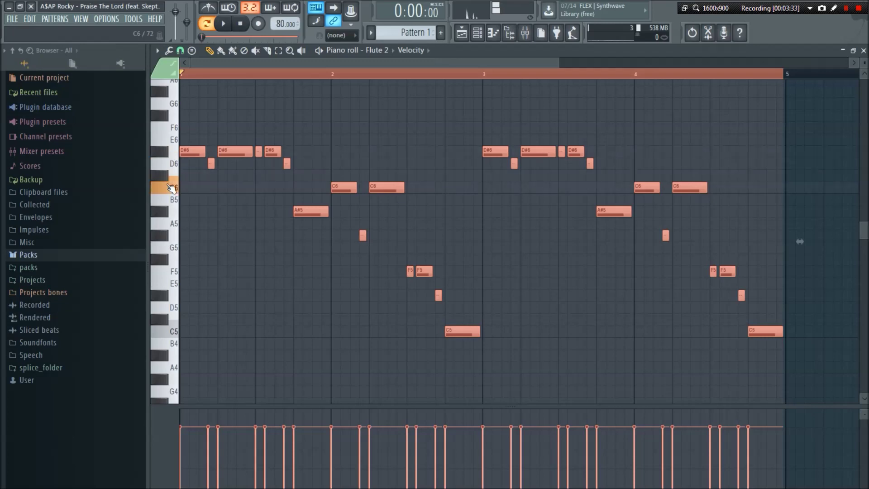
pyautogui.moveTo(192, 153); pyautogui.dragTo(185, 196)
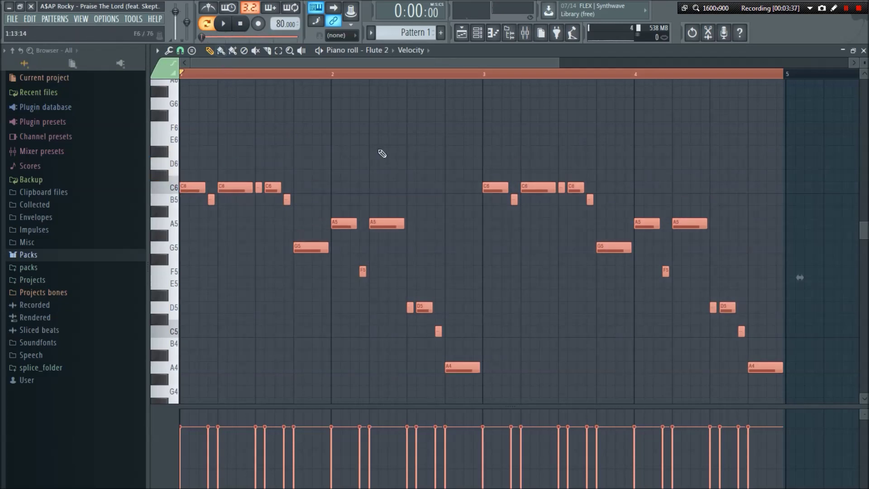
pyautogui.click(781, 94)
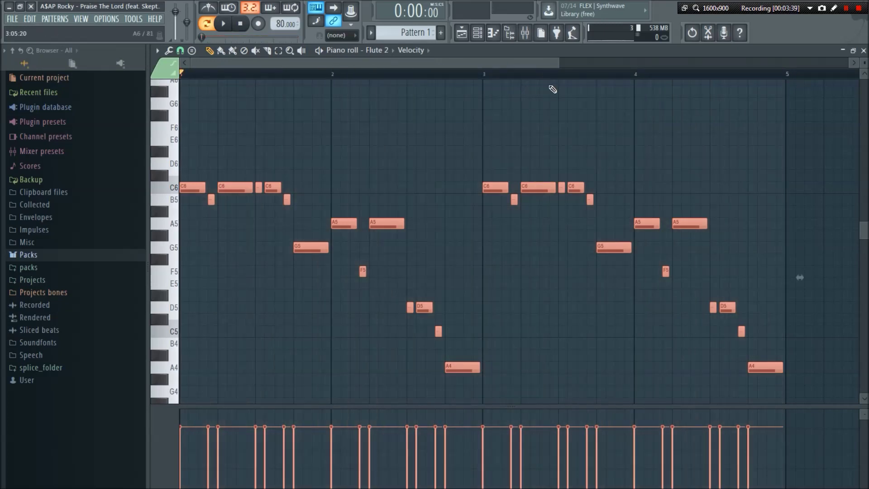
pyautogui.moveTo(523, 159)
pyautogui.mouseDown()
pyautogui.moveTo(498, 168)
pyautogui.moveTo(504, 191)
pyautogui.moveTo(551, 184)
pyautogui.moveTo(613, 200)
pyautogui.moveTo(587, 196)
pyautogui.moveTo(602, 241)
pyautogui.moveTo(703, 223)
pyautogui.moveTo(656, 272)
pyautogui.moveTo(712, 286)
pyautogui.moveTo(654, 276)
pyautogui.moveTo(716, 283)
pyautogui.moveTo(672, 286)
pyautogui.mouseUp()
pyautogui.moveTo(744, 328); pyautogui.dragTo(750, 346)
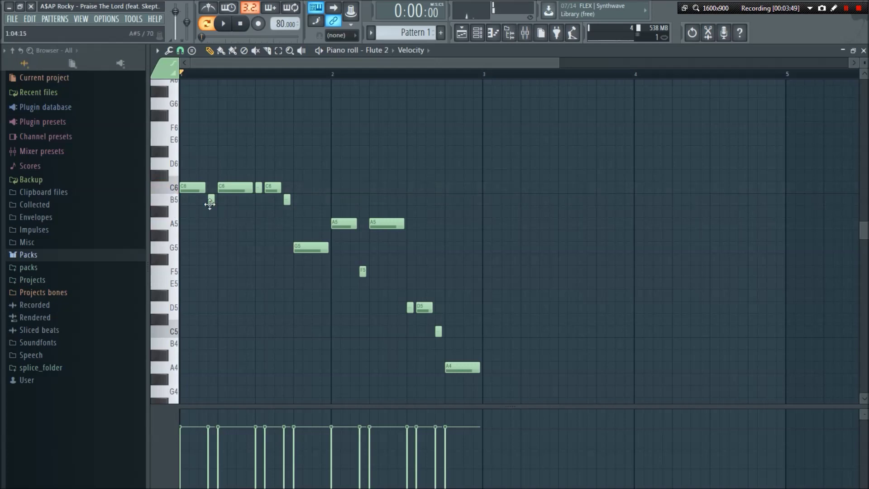
# Retune Flute 2: two B5 notes to A#5, the bar-2 A5s to G#5, and low notes to G5
pyautogui.moveTo(209, 212); pyautogui.dragTo(210, 212)
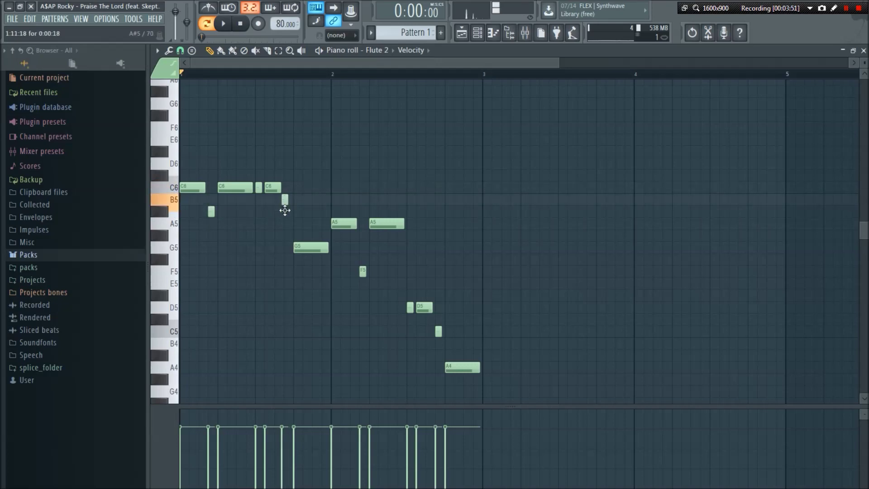
pyautogui.moveTo(284, 211); pyautogui.dragTo(286, 213)
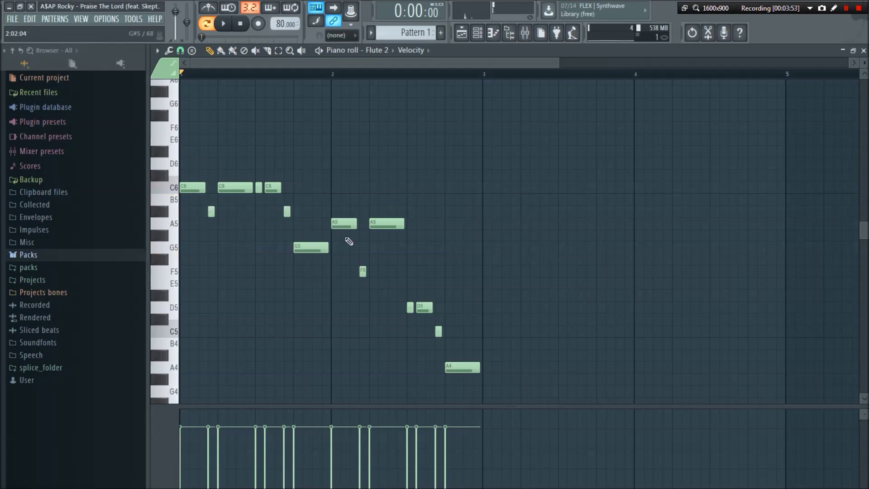
pyautogui.click(343, 226)
pyautogui.moveTo(343, 231); pyautogui.dragTo(380, 242)
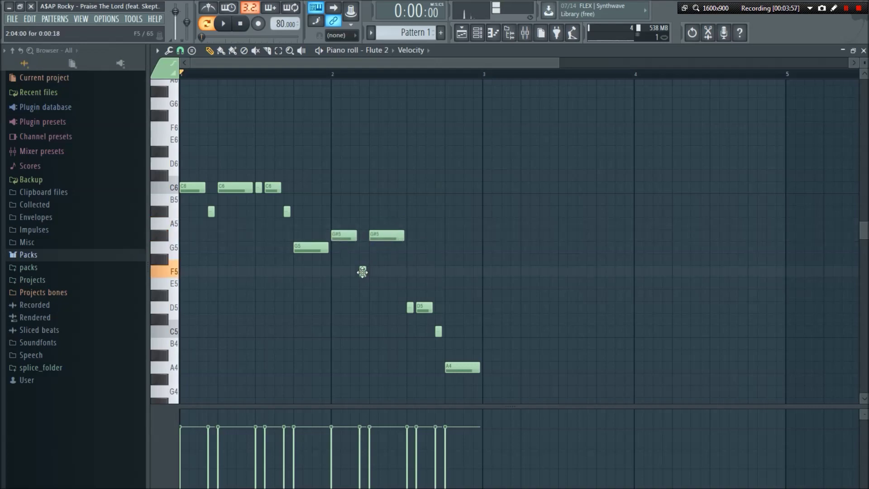
pyautogui.moveTo(407, 275); pyautogui.dragTo(408, 244)
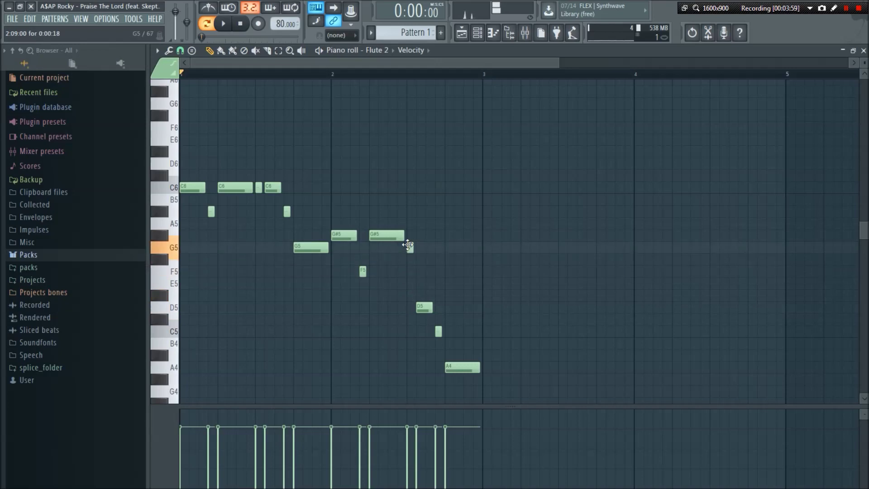
pyautogui.moveTo(421, 307); pyautogui.dragTo(421, 243)
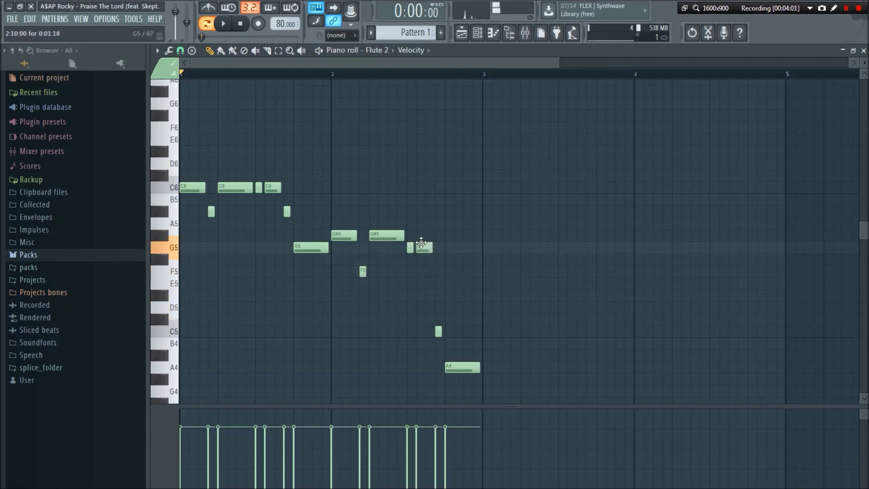
pyautogui.moveTo(437, 329); pyautogui.dragTo(436, 246)
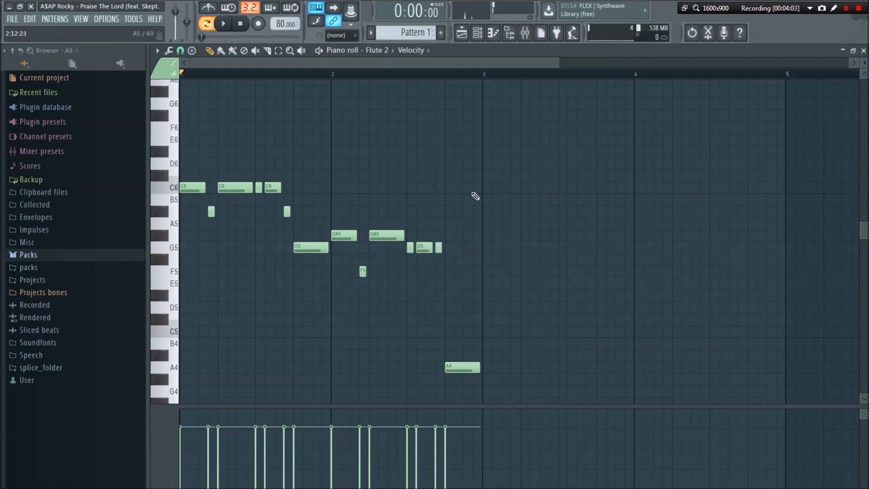
pyautogui.scroll(2, 557, 75)
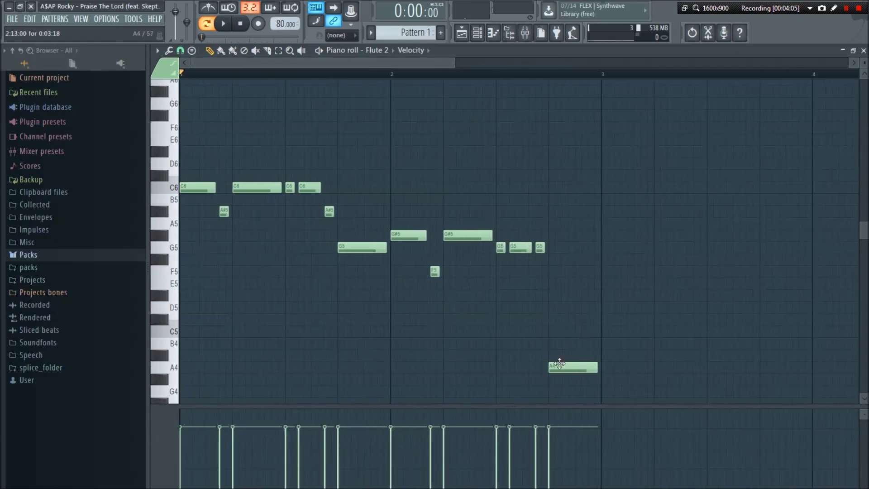
pyautogui.moveTo(560, 365); pyautogui.dragTo(540, 245)
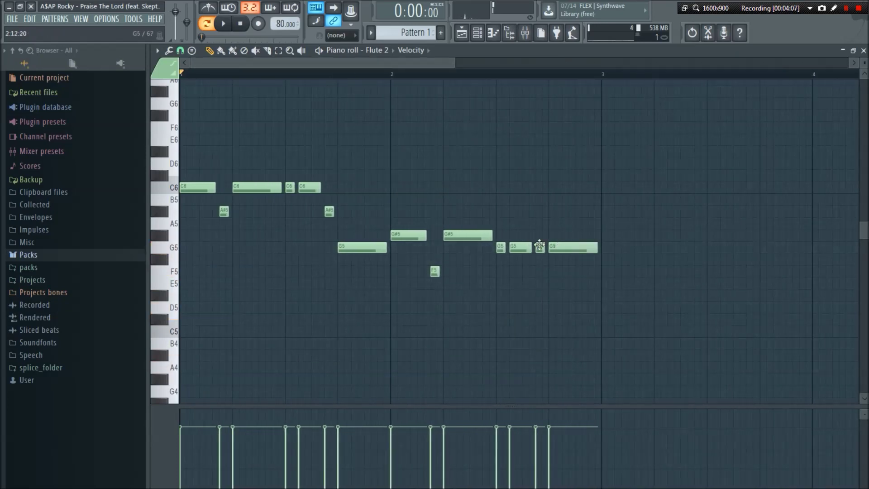
# Play the reworked Flute 2 phrase, duplicate it, and place the copy at bar 3
pyautogui.click(223, 24)
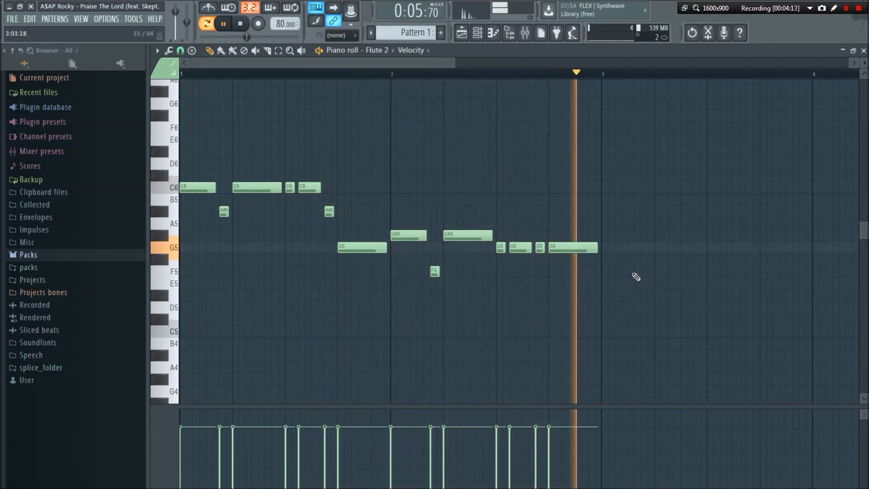
pyautogui.hotkey('ctrl', 'v')
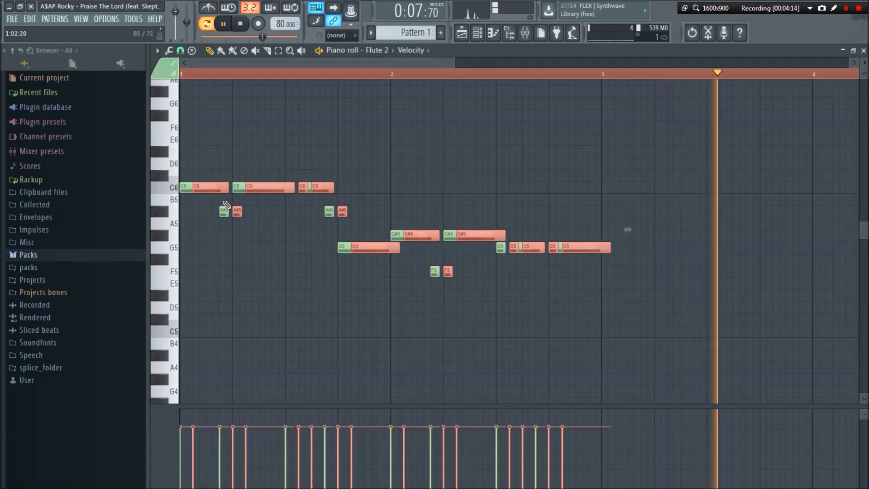
pyautogui.moveTo(218, 188); pyautogui.dragTo(628, 190)
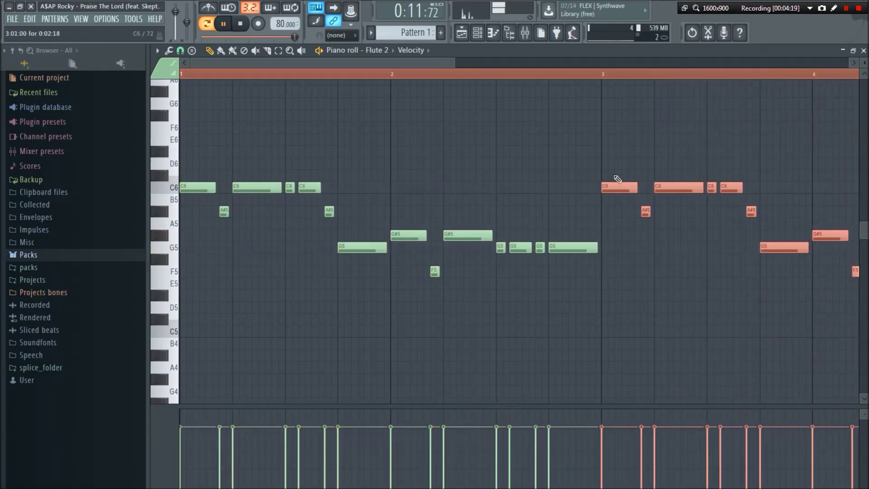
pyautogui.moveTo(633, 75); pyautogui.dragTo(556, 74)
pyautogui.click(544, 73)
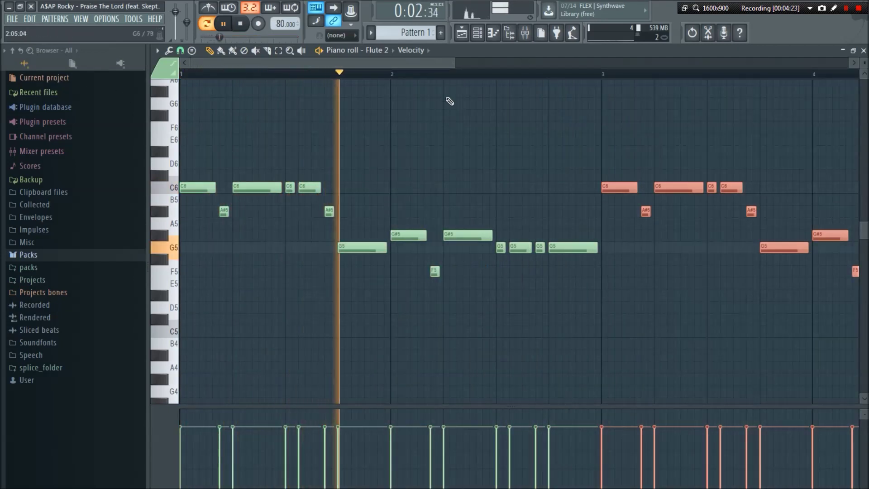
pyautogui.moveTo(455, 63); pyautogui.dragTo(529, 57)
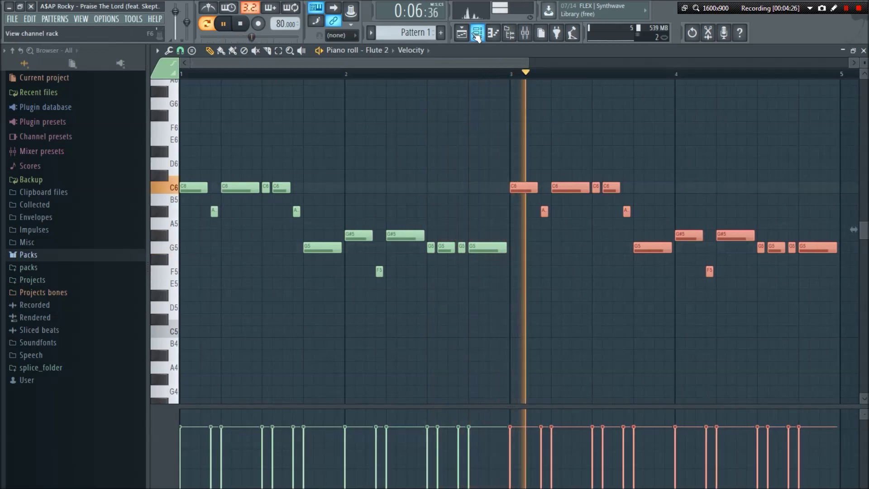
# Show the channel rack with all the beat's instruments and stop playback
pyautogui.press('F6')
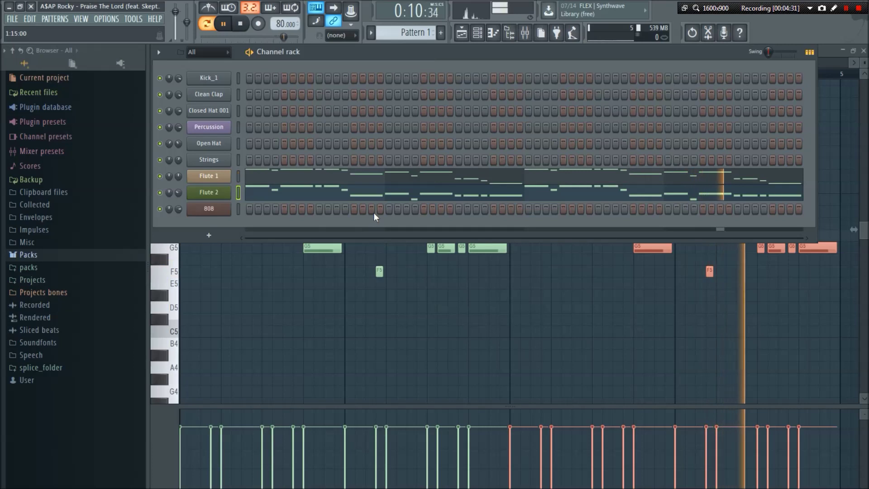
pyautogui.click(247, 28)
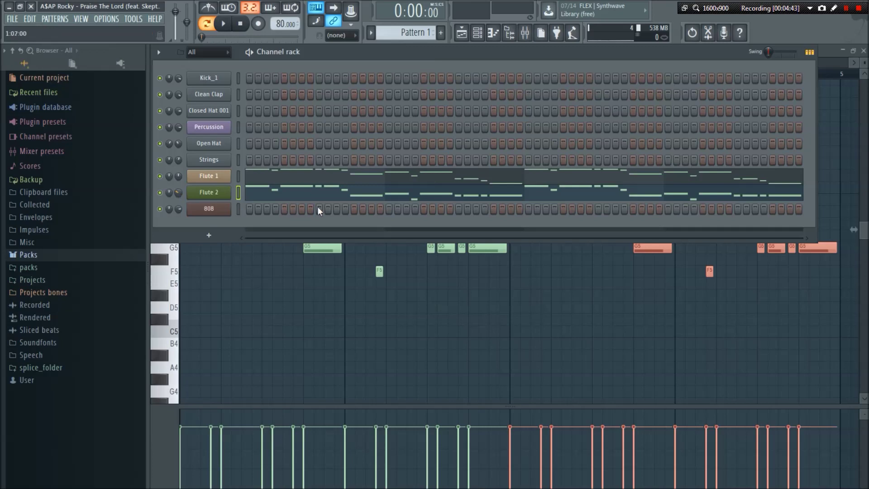
pyautogui.rightClick(219, 162)
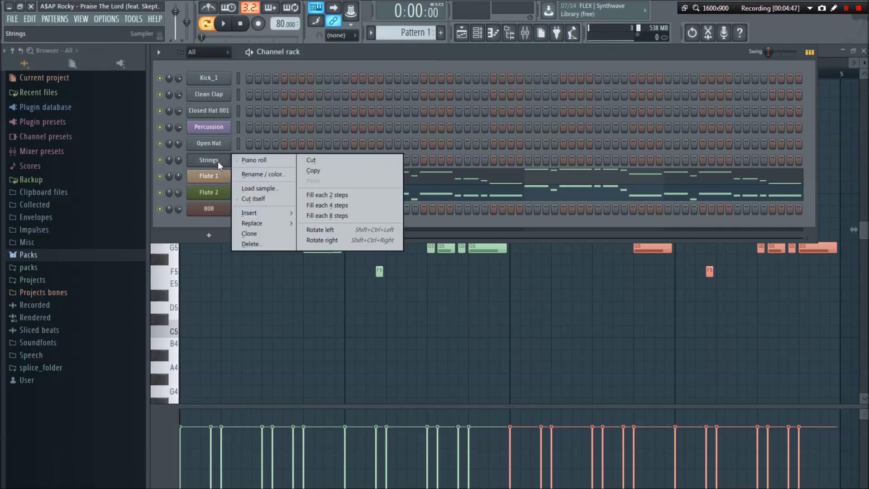
# Draw C5/D#5 string chords in bar 1 and copy them into bar 2
pyautogui.click(245, 161)
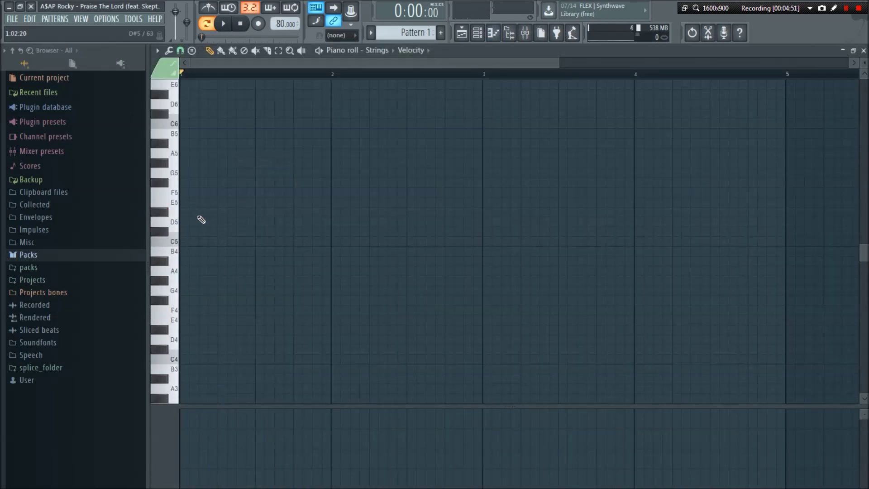
pyautogui.click(221, 212)
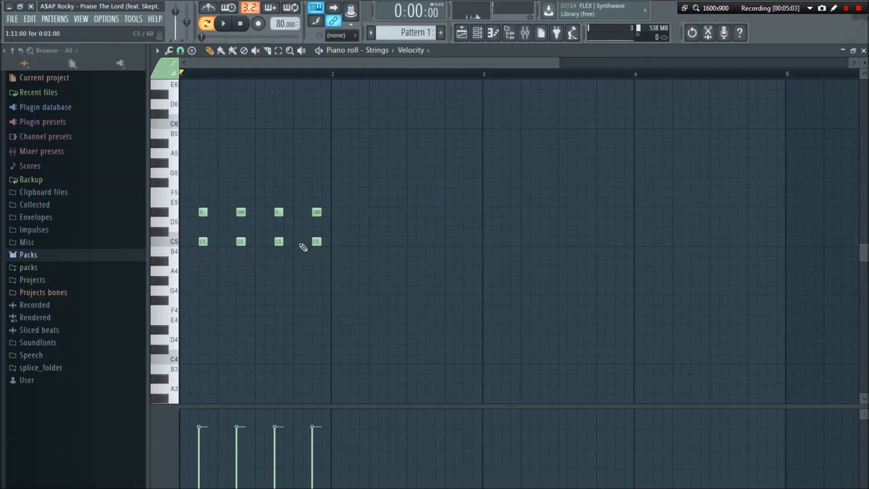
pyautogui.click(223, 24)
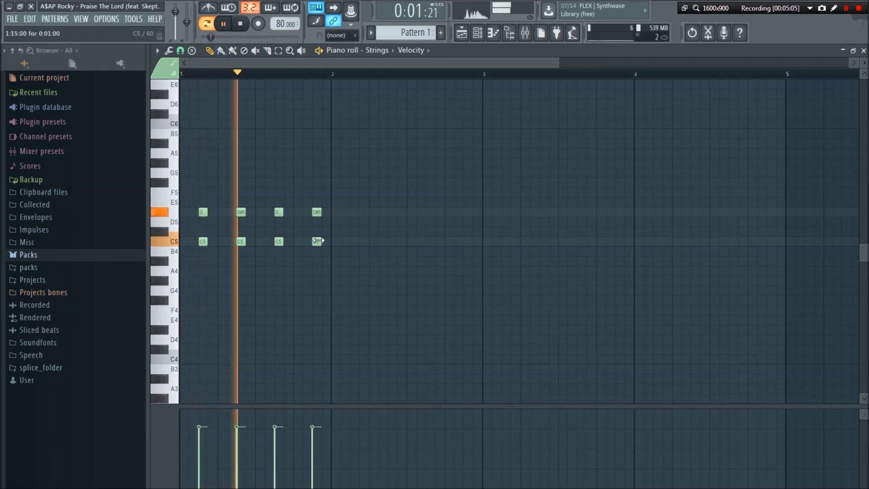
pyautogui.hotkey('ctrl', 'a')
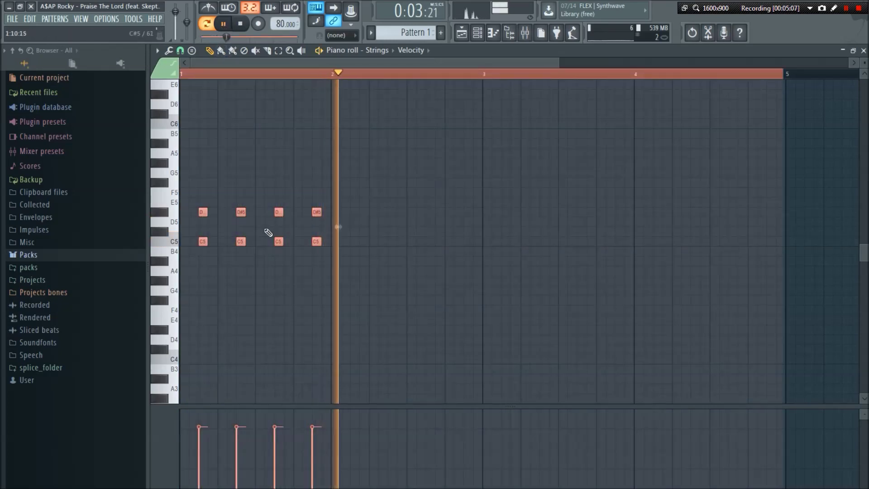
pyautogui.moveTo(203, 212); pyautogui.dragTo(354, 209)
pyautogui.click(240, 24)
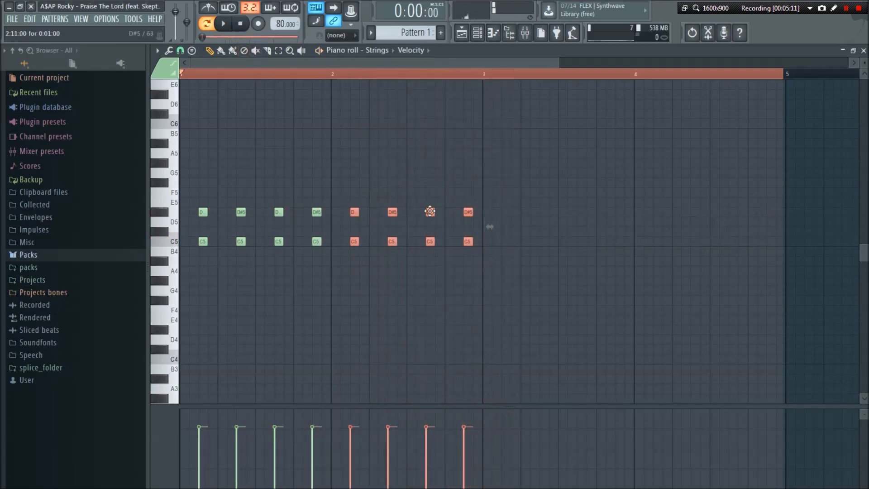
# Lower one bar-2 D#5 to D5, then copy all sixteen string notes into bars 3–4
pyautogui.click(435, 183)
pyautogui.moveTo(429, 214); pyautogui.dragTo(429, 221)
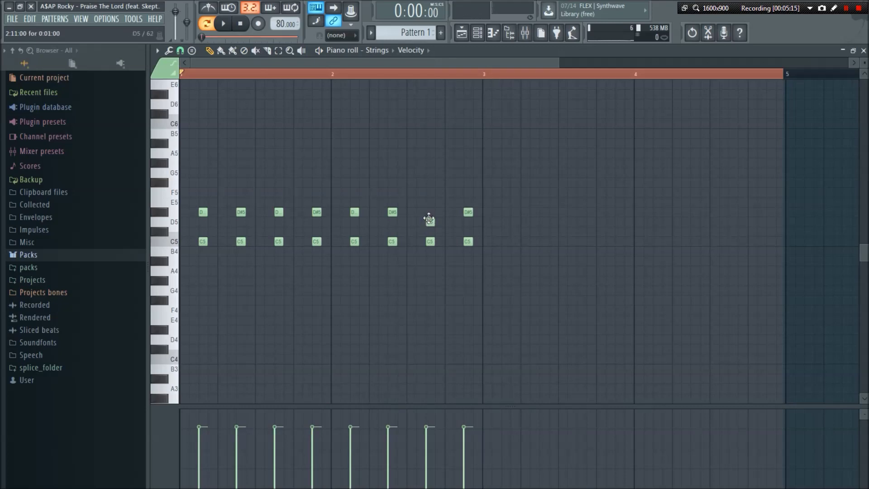
pyautogui.hotkey('ctrl', 'a')
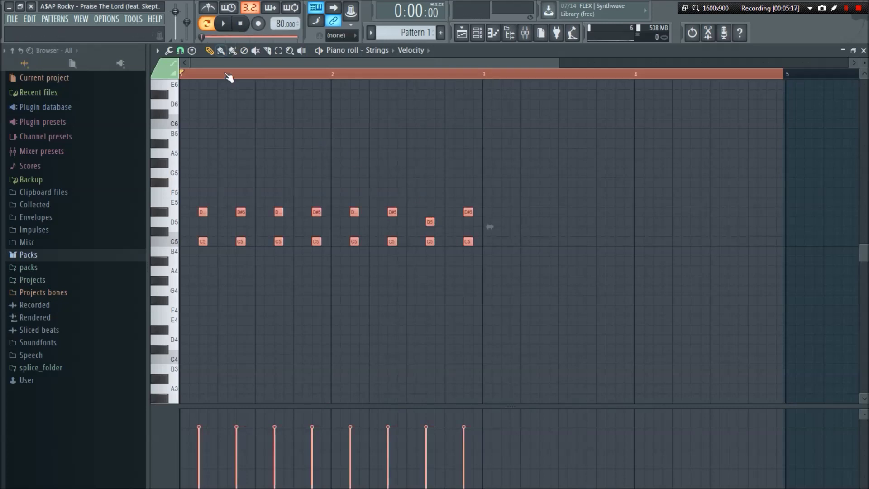
pyautogui.moveTo(199, 213); pyautogui.dragTo(503, 218)
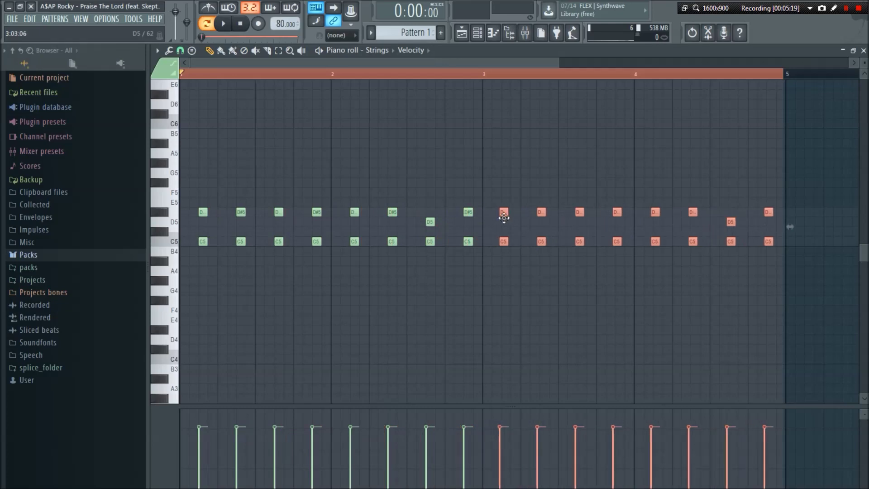
# Play the strings over all four bars and reopen the Strings piano roll
pyautogui.click(223, 25)
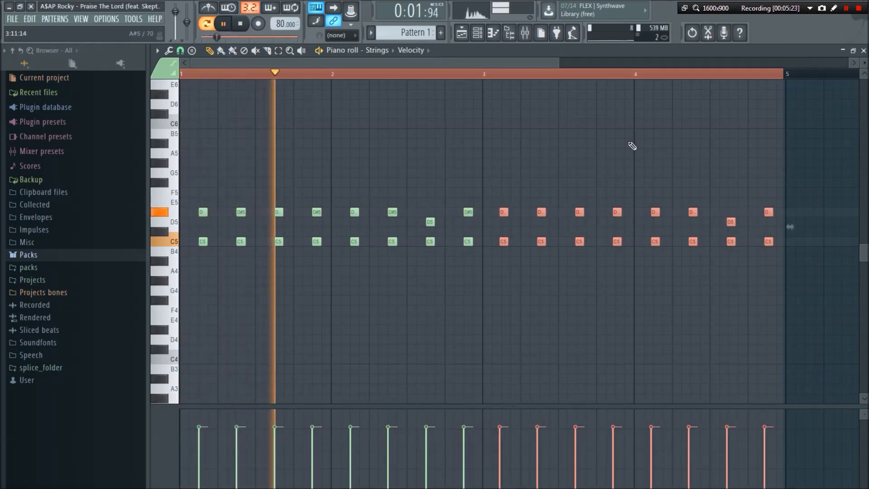
pyautogui.moveTo(785, 74); pyautogui.dragTo(788, 74)
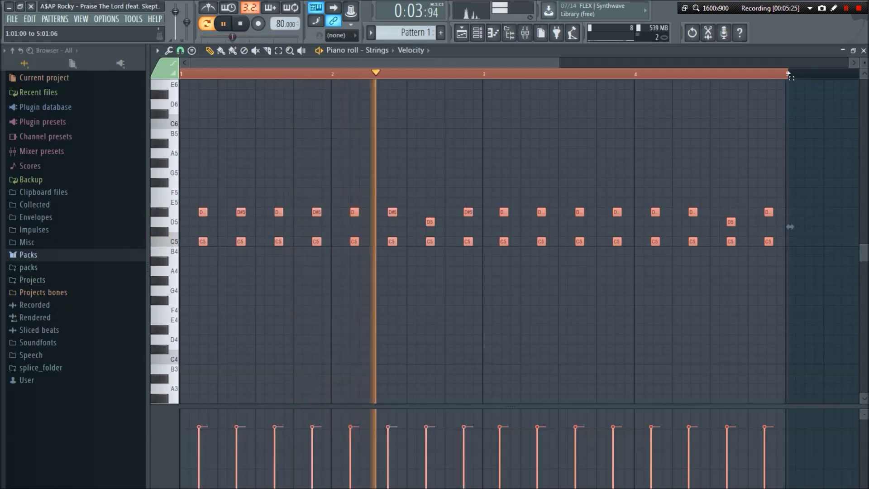
pyautogui.click(478, 33)
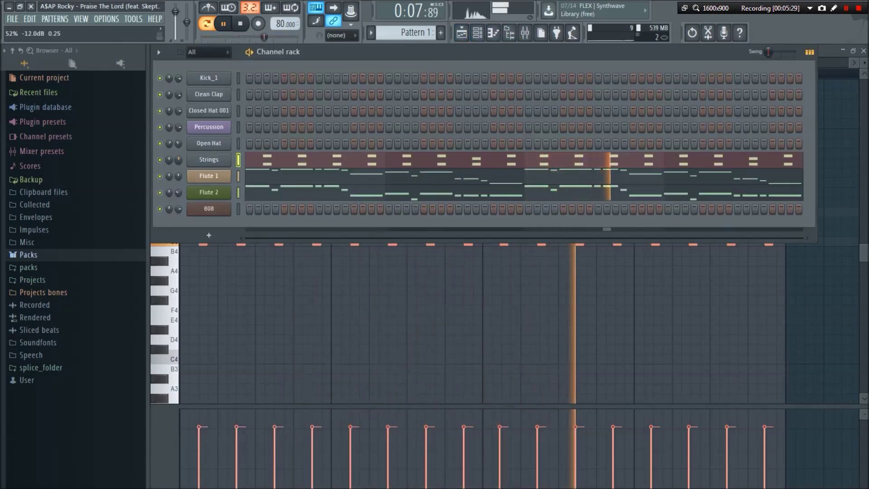
pyautogui.rightClick(218, 161)
pyautogui.click(240, 160)
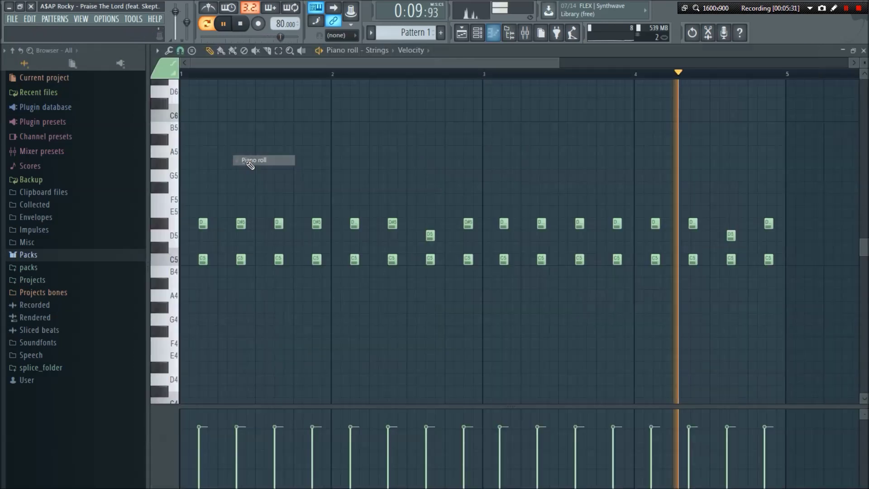
# Select the bar 3–4 string chords, shift them one step later, and close the editor
pyautogui.scroll(5, 313, 62)
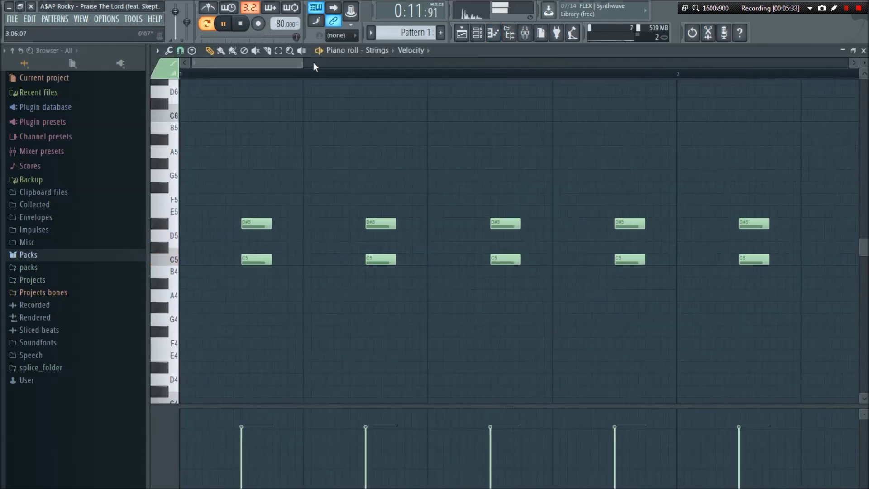
pyautogui.moveTo(313, 62); pyautogui.dragTo(482, 66)
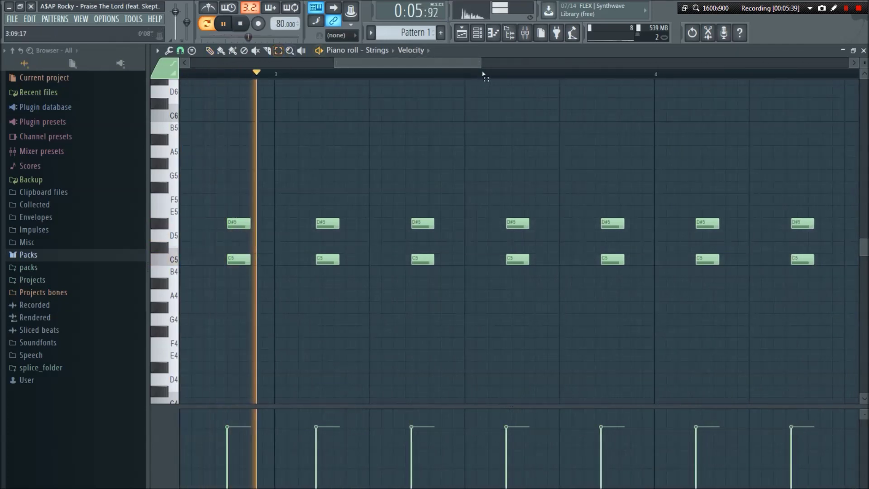
pyautogui.moveTo(485, 68); pyautogui.dragTo(545, 66)
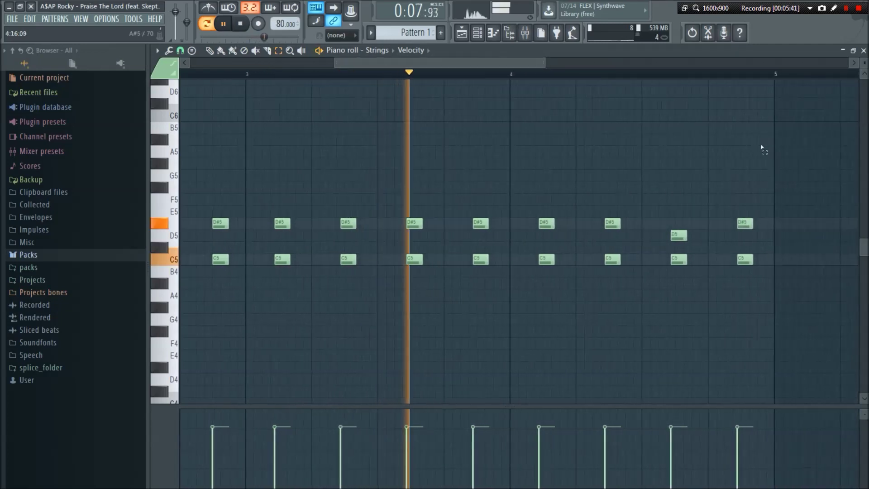
pyautogui.moveTo(760, 135); pyautogui.dragTo(293, 330)
pyautogui.moveTo(281, 223); pyautogui.dragTo(285, 224)
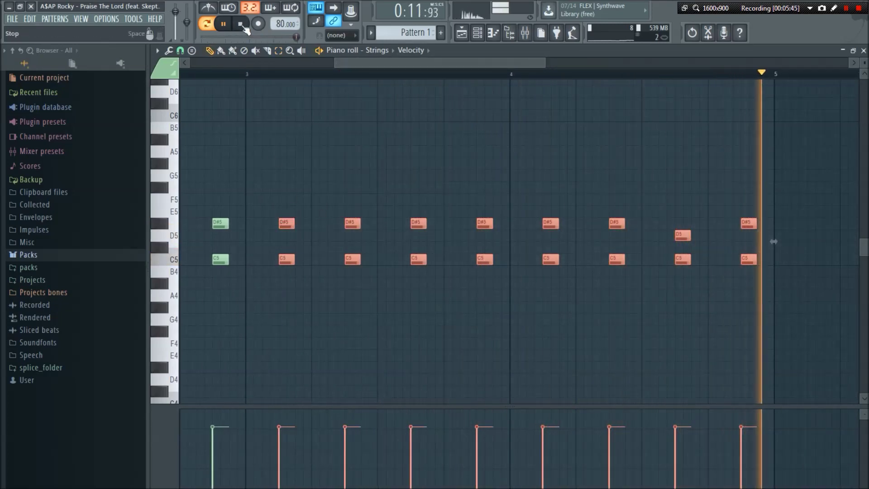
pyautogui.press('space')
pyautogui.click(863, 50)
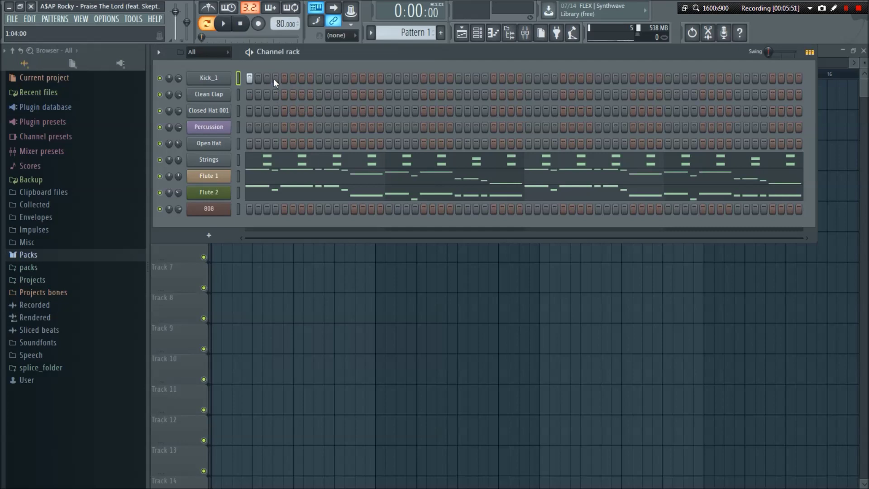
# Program a Kick_1 pattern of kick hits across the whole pattern while it plays
pyautogui.click(301, 79)
pyautogui.click(225, 27)
pyautogui.click(336, 78)
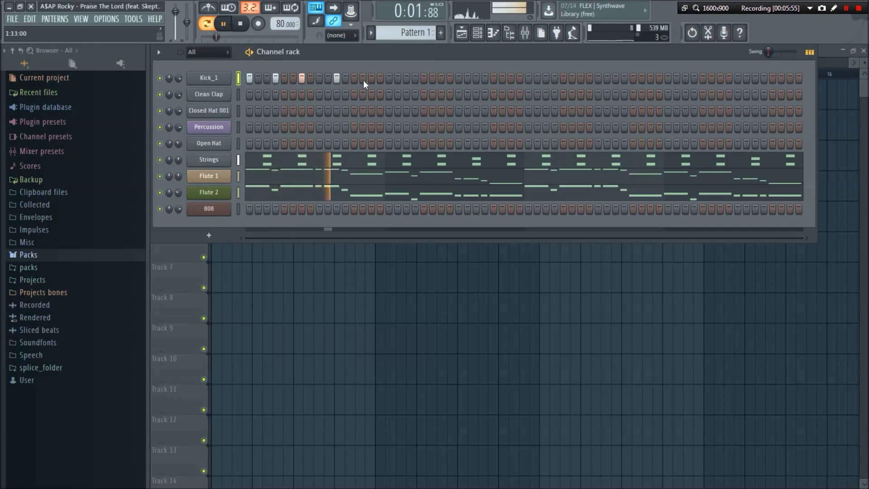
pyautogui.click(363, 79)
pyautogui.click(388, 78)
pyautogui.click(415, 79)
pyautogui.click(441, 79)
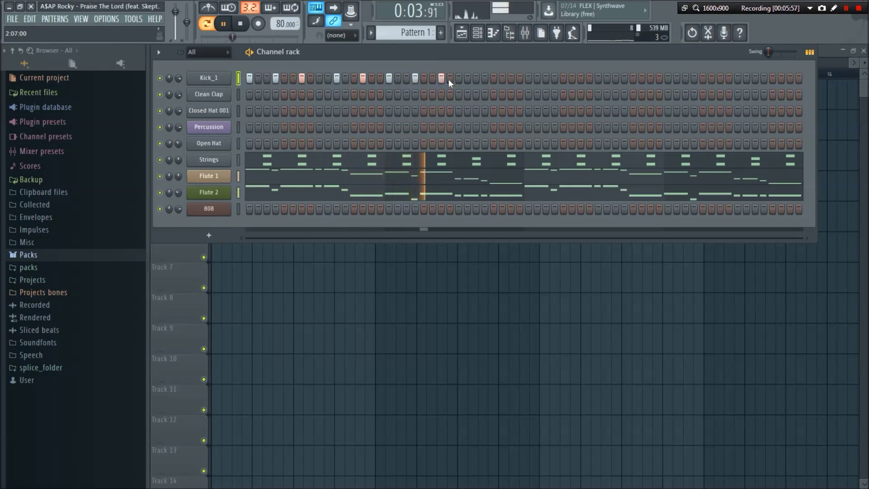
pyautogui.click(475, 79)
pyautogui.click(500, 79)
pyautogui.click(528, 79)
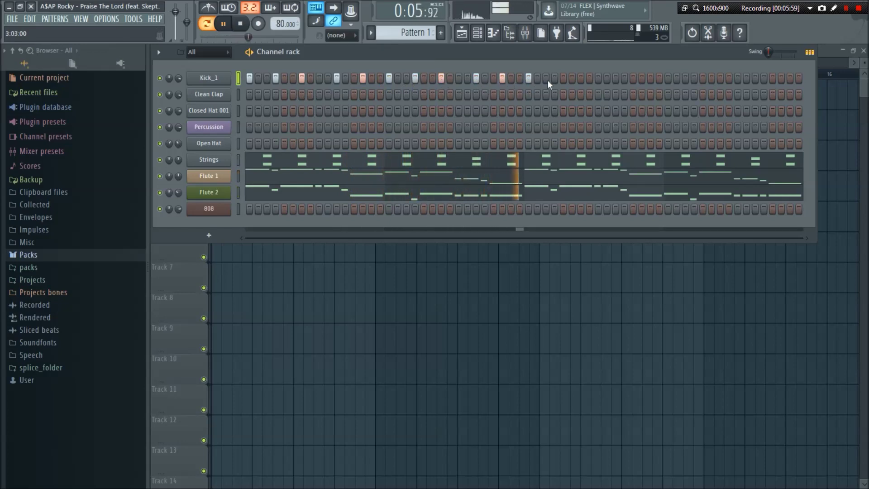
pyautogui.click(554, 78)
pyautogui.click(580, 79)
pyautogui.click(615, 79)
pyautogui.click(641, 78)
pyautogui.click(668, 79)
pyautogui.click(694, 79)
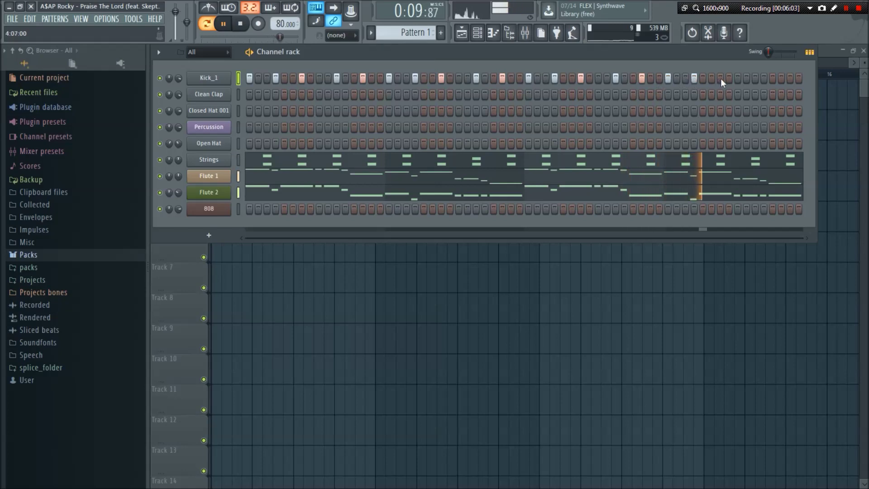
pyautogui.click(721, 79)
pyautogui.click(755, 78)
pyautogui.click(781, 79)
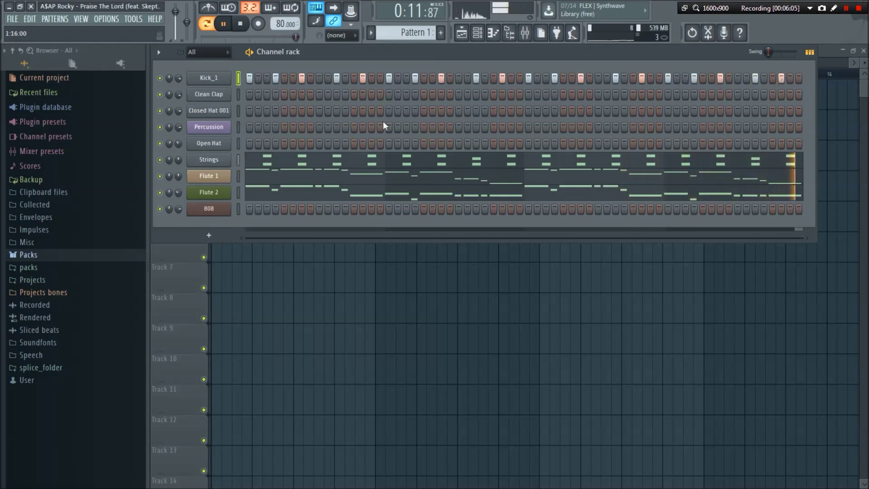
# Add eight evenly spaced Clean Clap hits and turn on the last Closed Hat 001 step
pyautogui.click(284, 94)
pyautogui.click(354, 95)
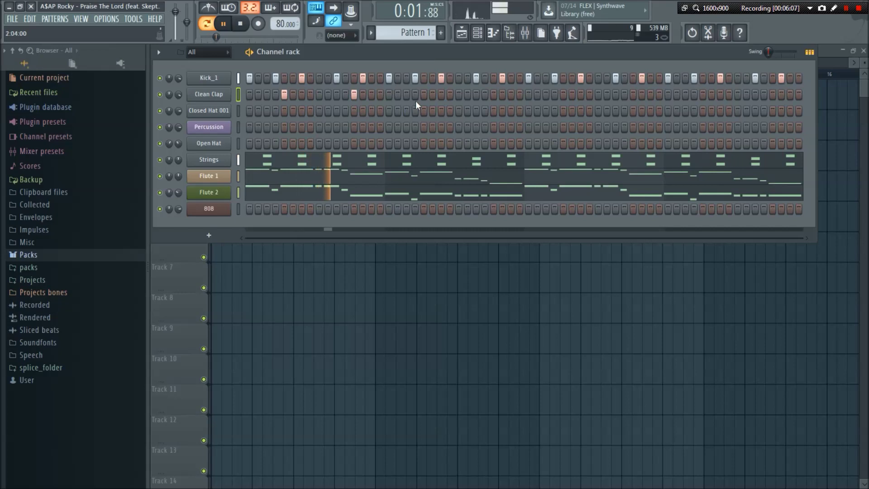
pyautogui.click(424, 95)
pyautogui.click(494, 94)
pyautogui.click(563, 95)
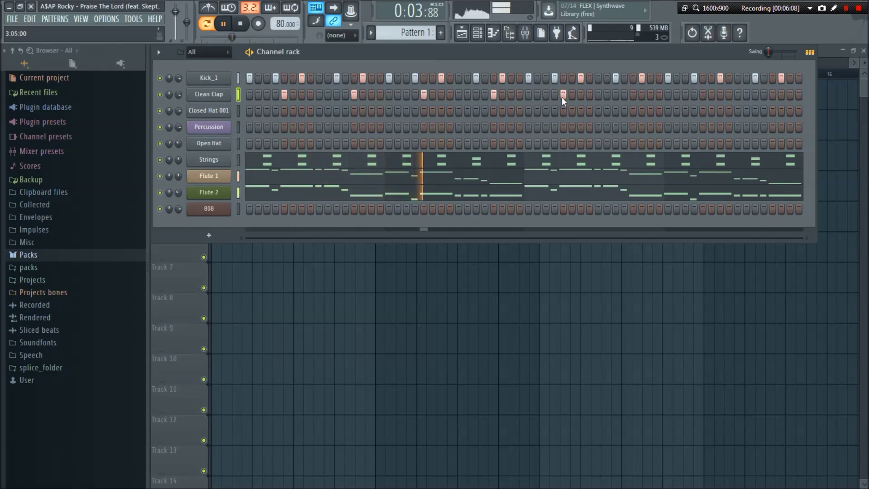
pyautogui.click(633, 94)
pyautogui.click(703, 94)
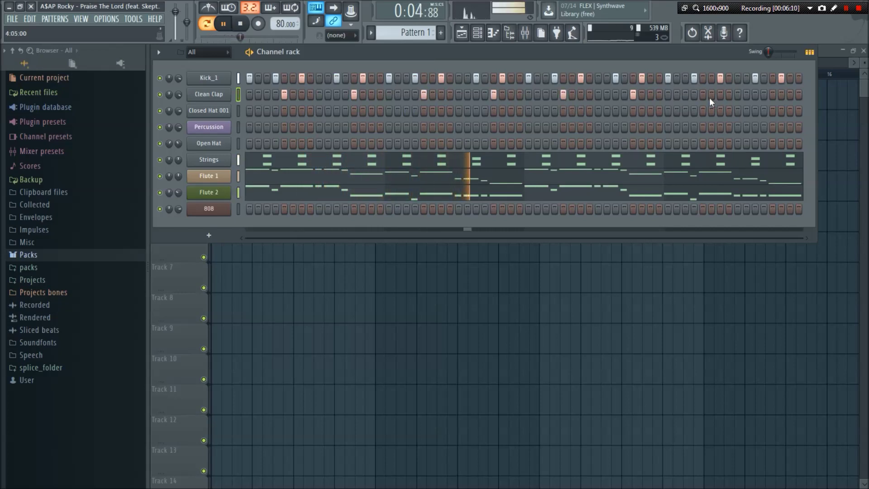
pyautogui.click(772, 94)
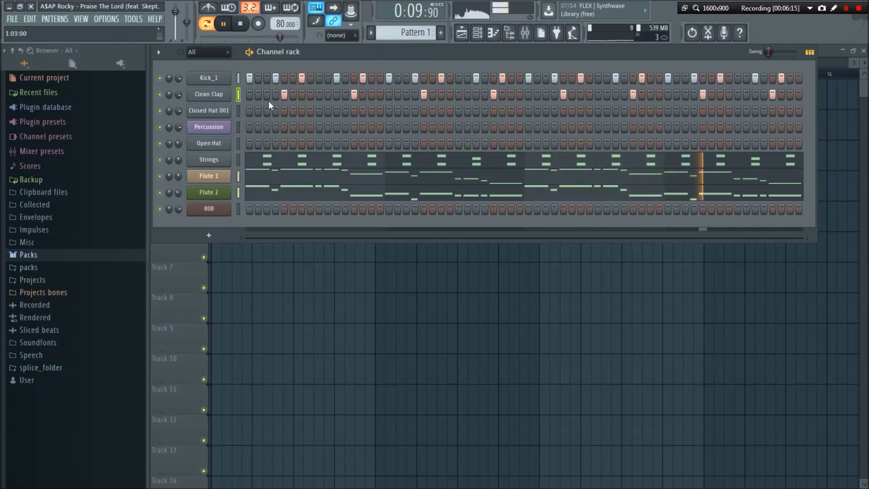
pyautogui.click(799, 111)
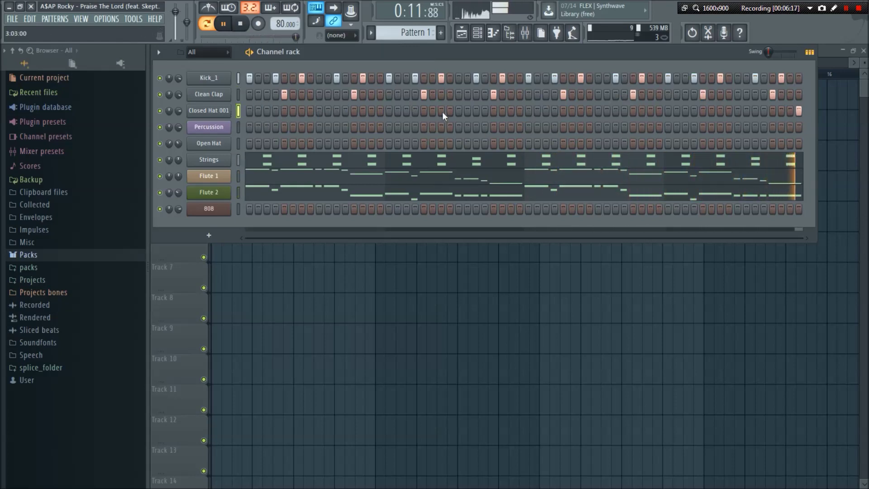
pyautogui.rightClick(211, 111)
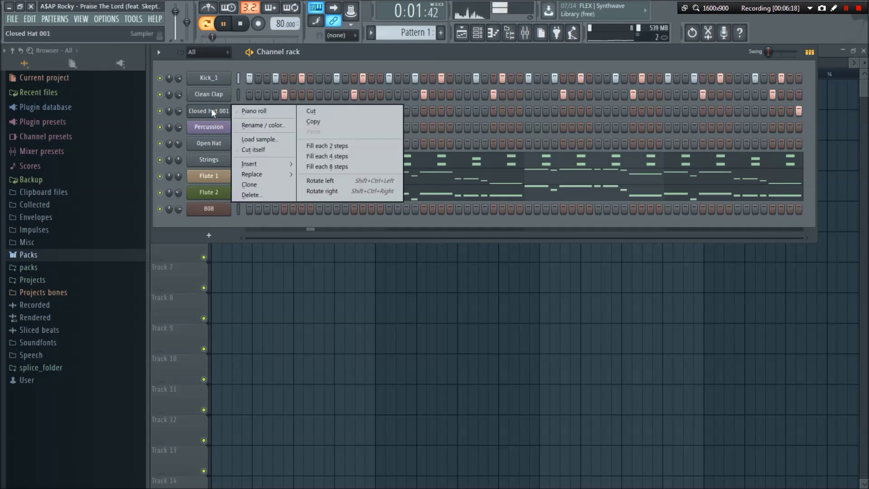
# Fill Closed Hat 001 every 2 steps, paint the in-between hats, and add nine Percussion hits
pyautogui.click(328, 145)
pyautogui.moveTo(257, 110); pyautogui.dragTo(801, 118)
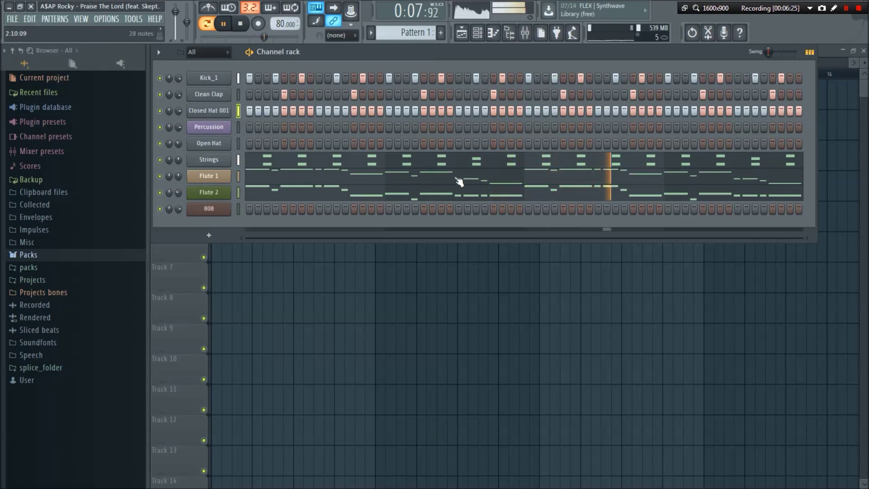
pyautogui.click(728, 127)
pyautogui.click(746, 127)
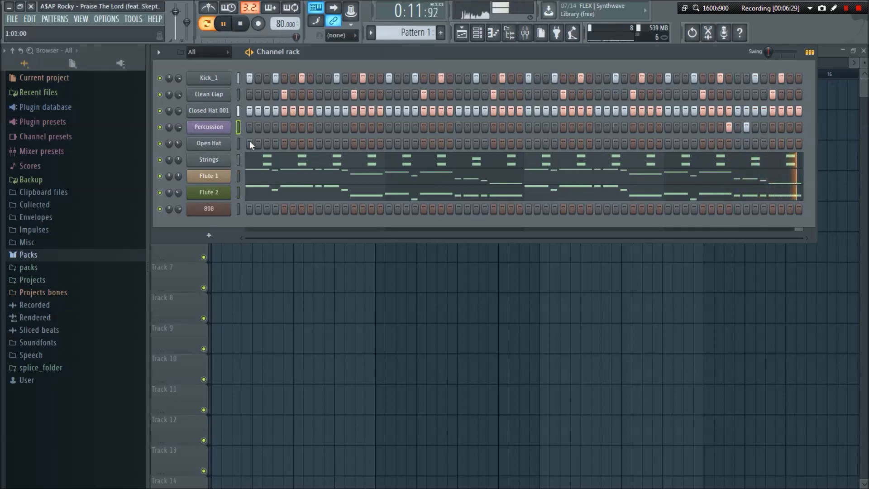
pyautogui.click(310, 127)
pyautogui.click(328, 127)
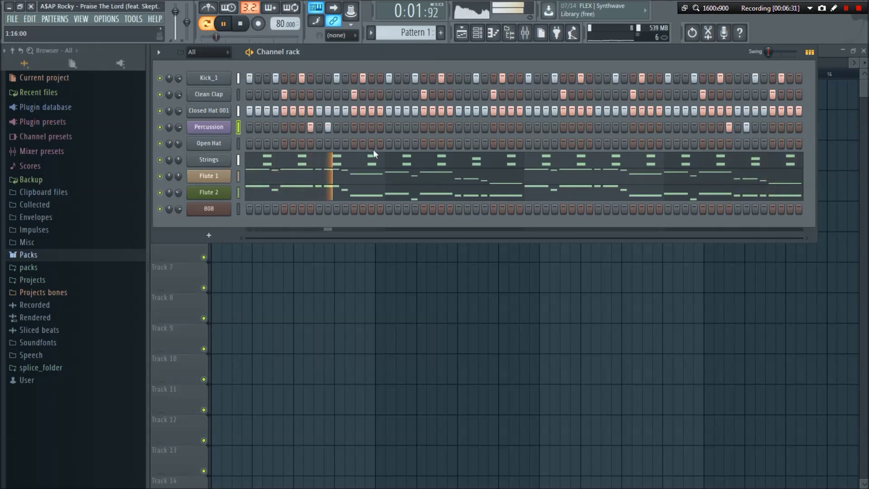
pyautogui.click(407, 128)
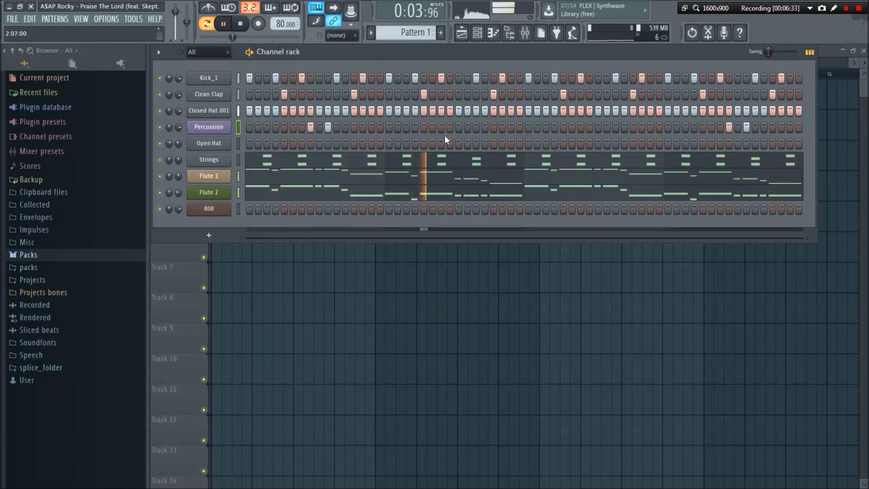
pyautogui.click(449, 128)
pyautogui.click(467, 128)
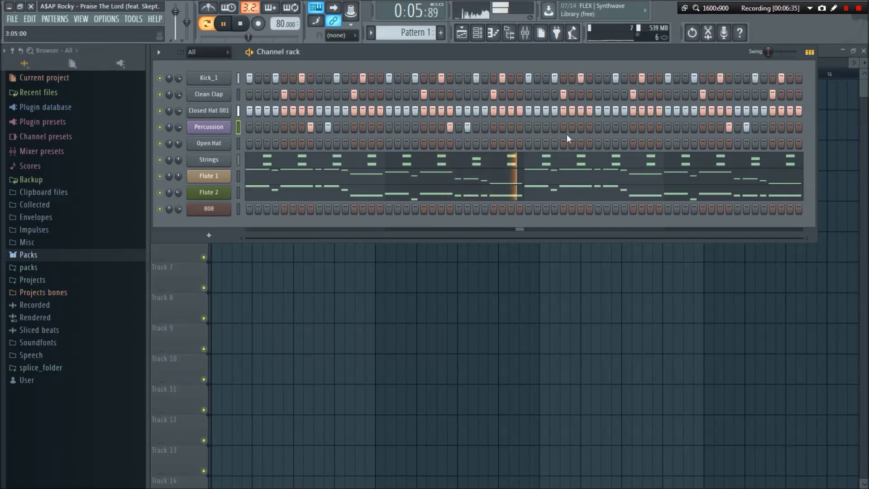
pyautogui.click(589, 127)
pyautogui.click(607, 127)
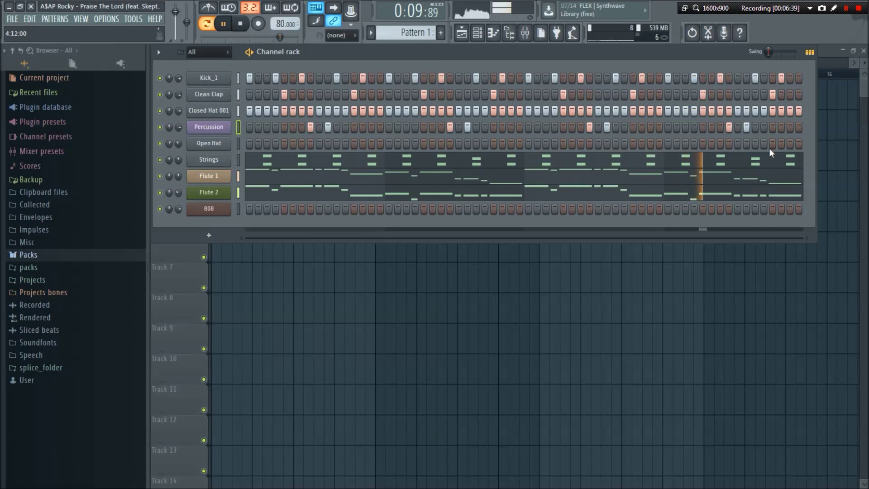
# Add four Open Hat hits across the pattern, then stop playback
pyautogui.click(800, 145)
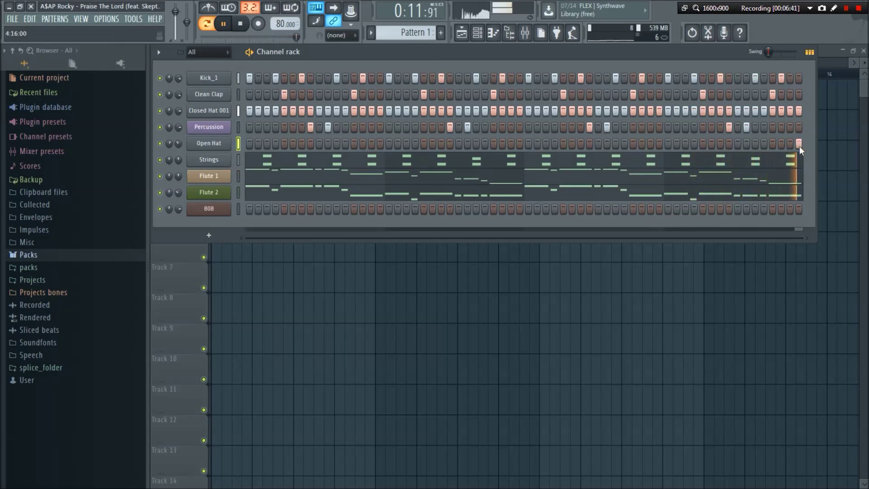
pyautogui.click(377, 145)
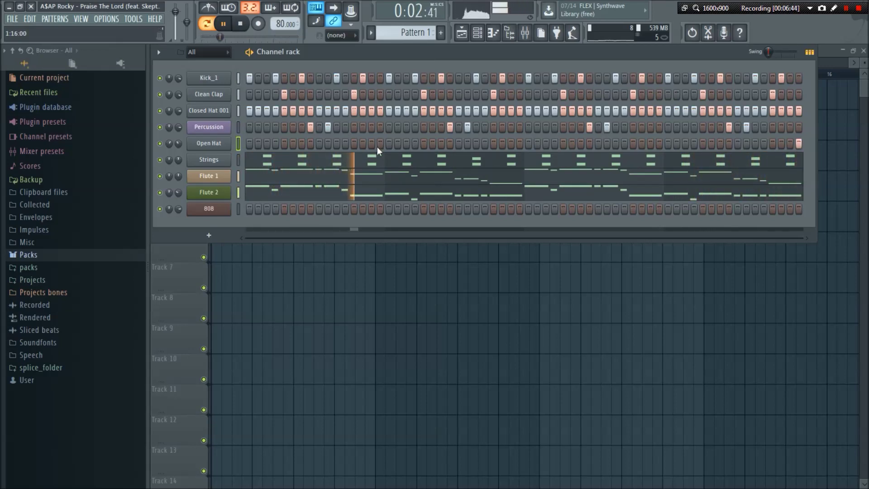
pyautogui.click(520, 145)
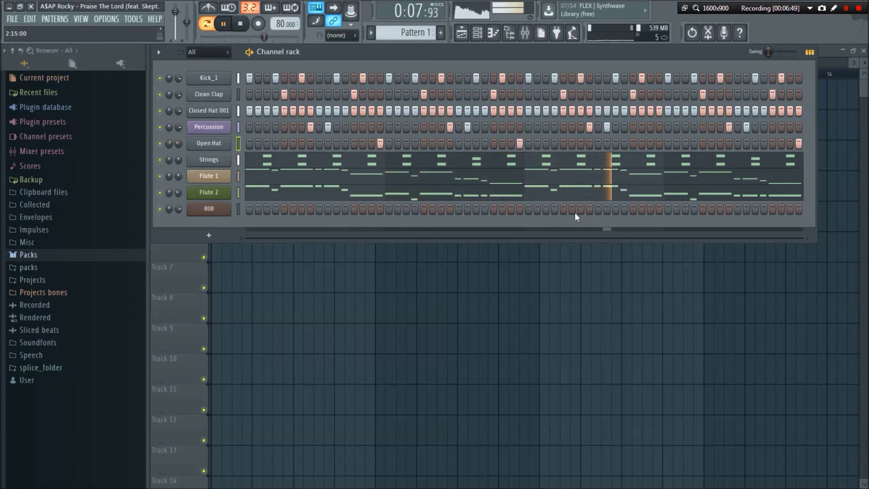
pyautogui.click(657, 144)
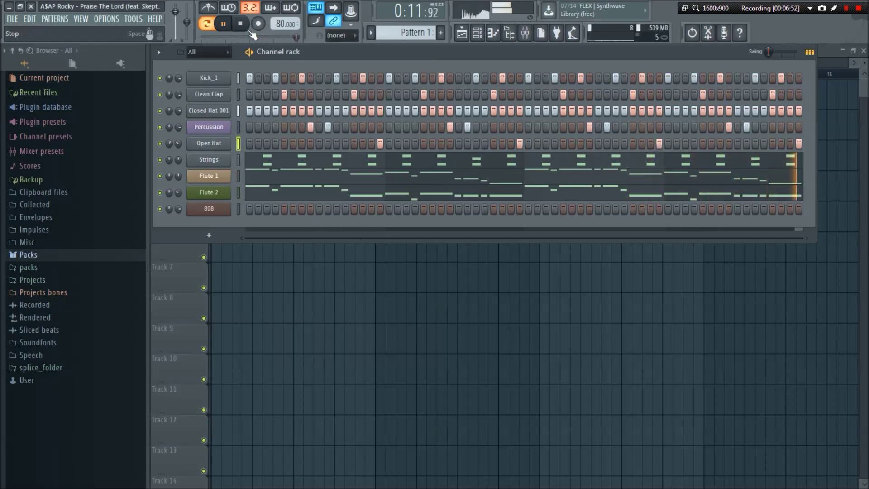
pyautogui.click(250, 33)
# In the 808 piano roll, place five C4 bass notes across bar 1
pyautogui.rightClick(220, 207)
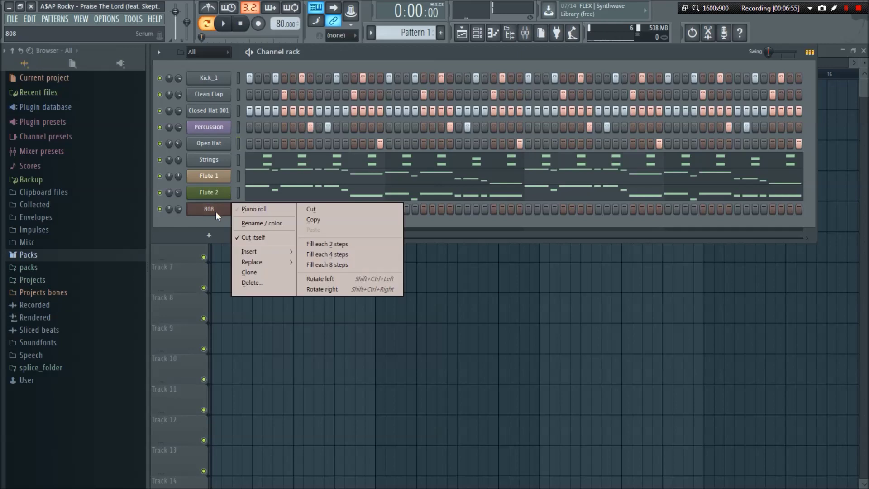
pyautogui.click(257, 211)
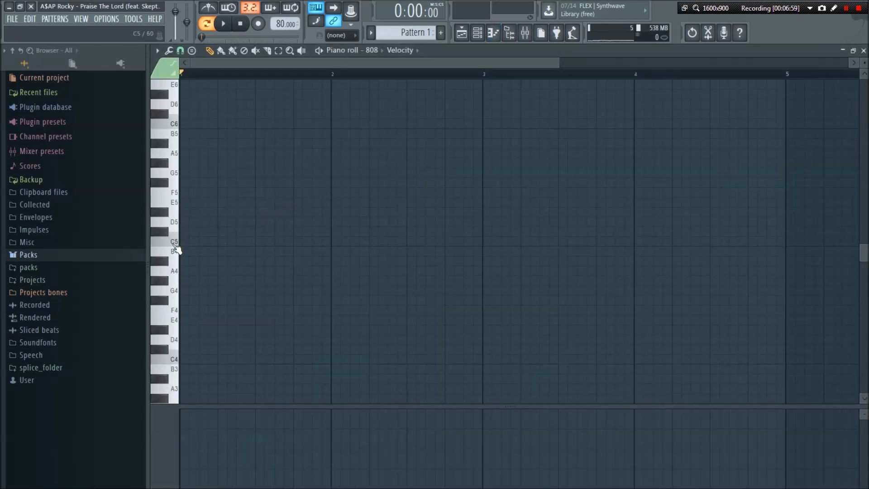
pyautogui.moveTo(176, 248); pyautogui.dragTo(175, 360)
pyautogui.click(184, 359)
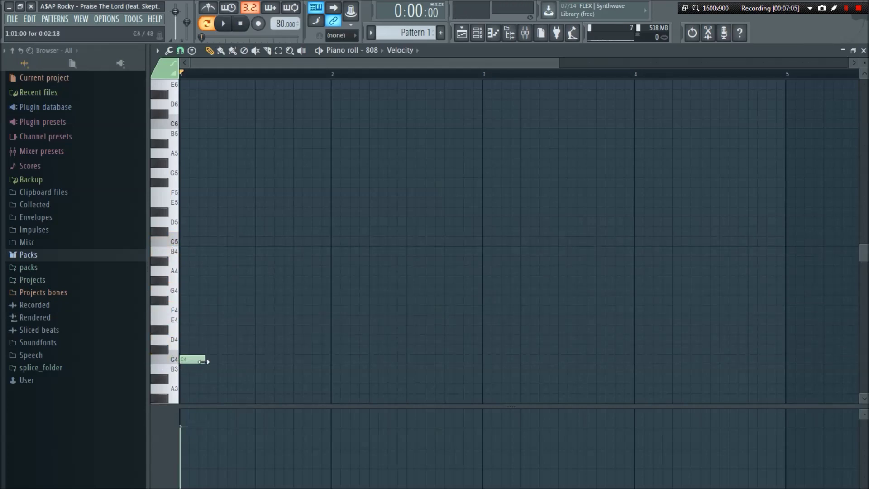
pyautogui.click(209, 360)
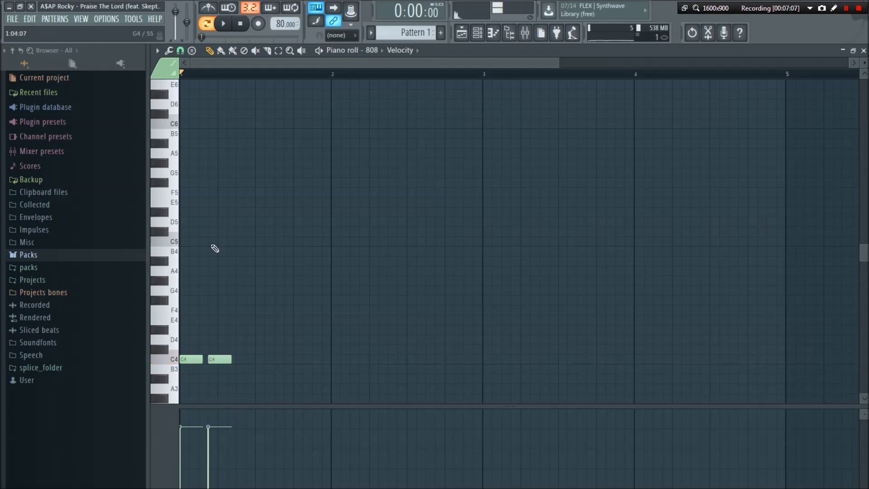
pyautogui.click(238, 359)
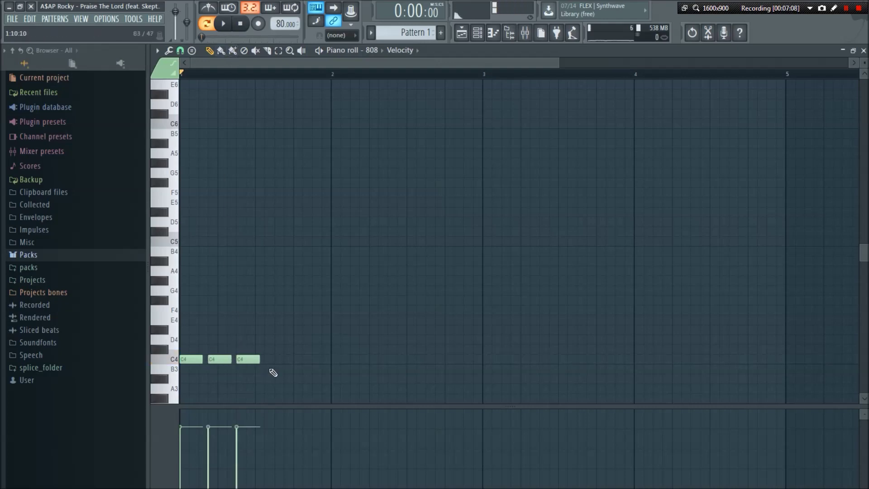
pyautogui.moveTo(247, 359); pyautogui.dragTo(249, 359)
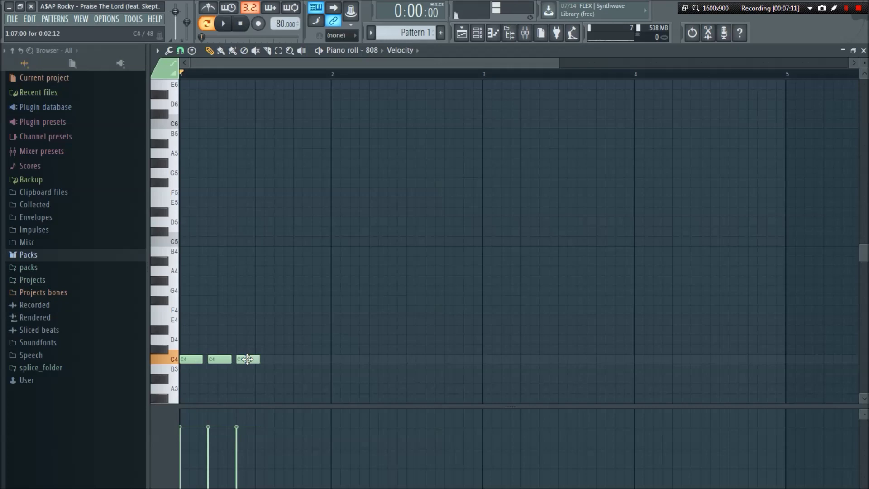
pyautogui.click(277, 361)
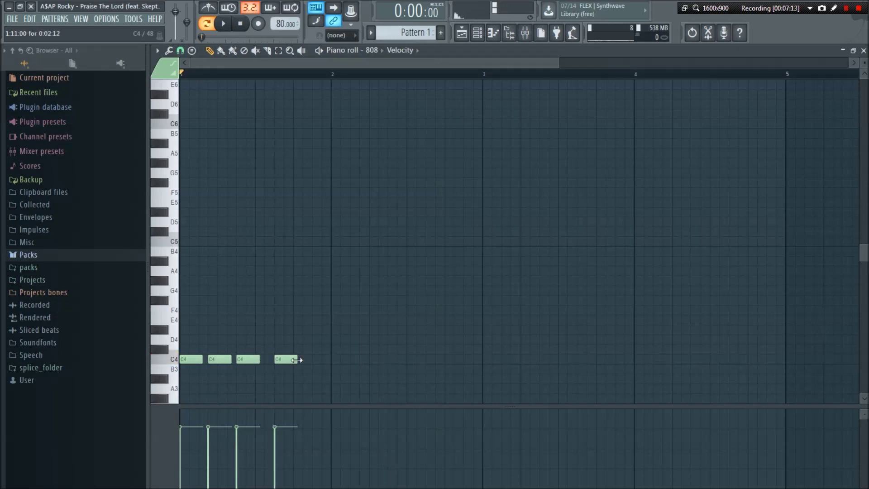
pyautogui.click(320, 360)
pyautogui.moveTo(326, 360); pyautogui.dragTo(317, 361)
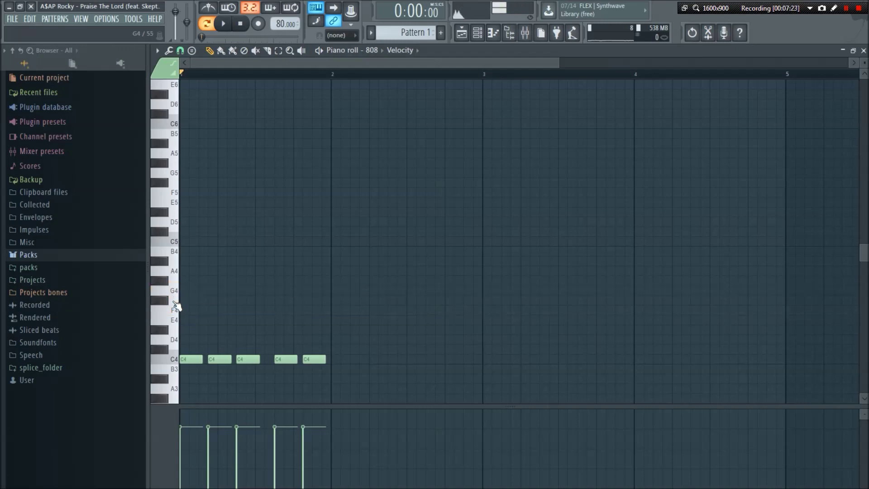
# Add F4 notes at bar 2 and two G4 notes after them, then play the bassline
pyautogui.click(337, 311)
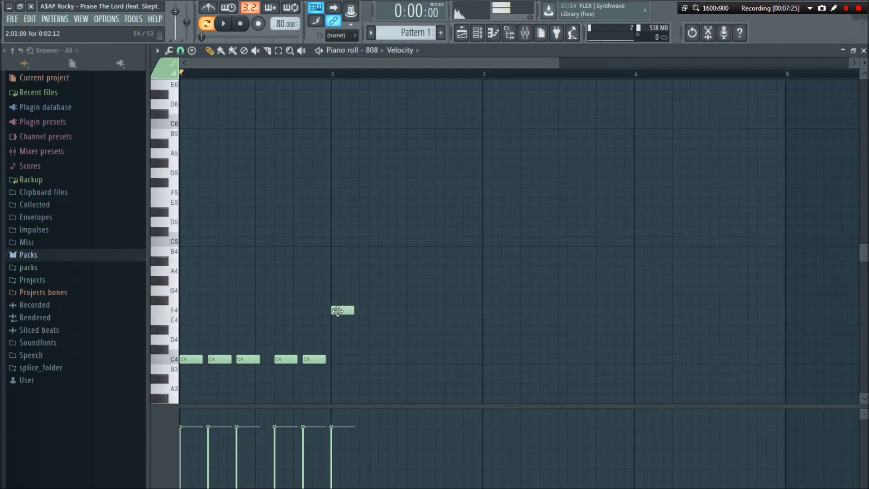
pyautogui.click(361, 310)
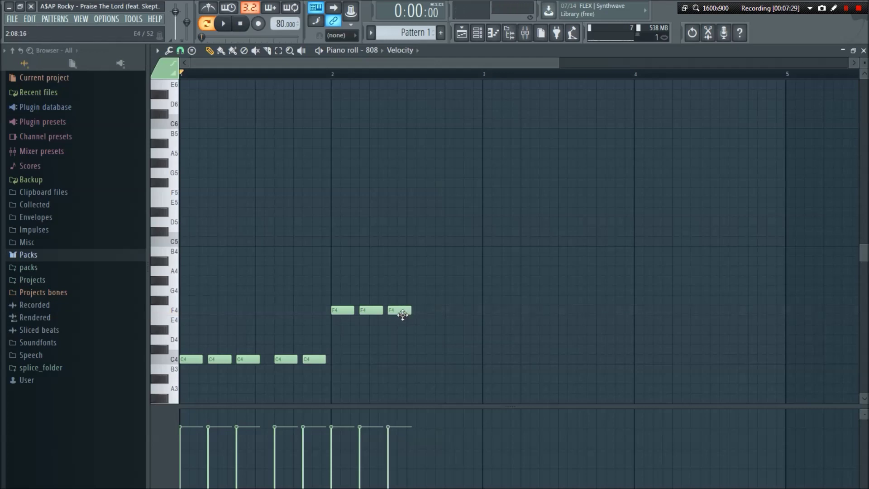
pyautogui.click(427, 291)
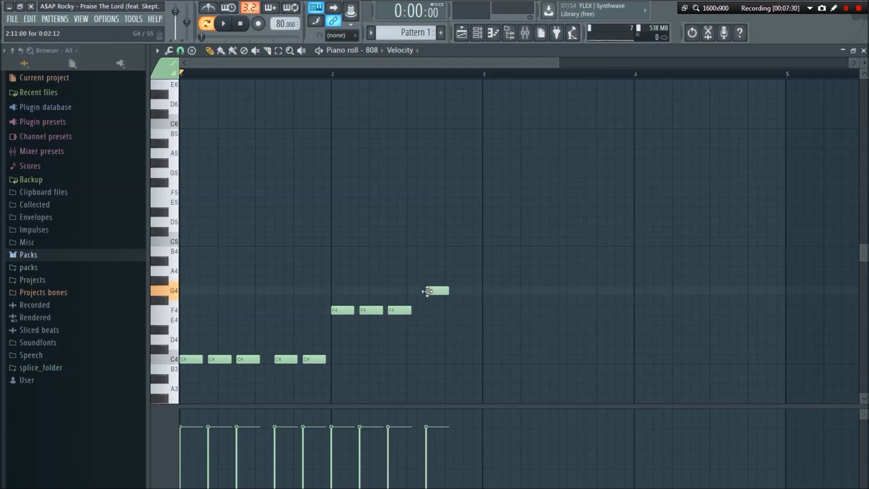
pyautogui.click(455, 295)
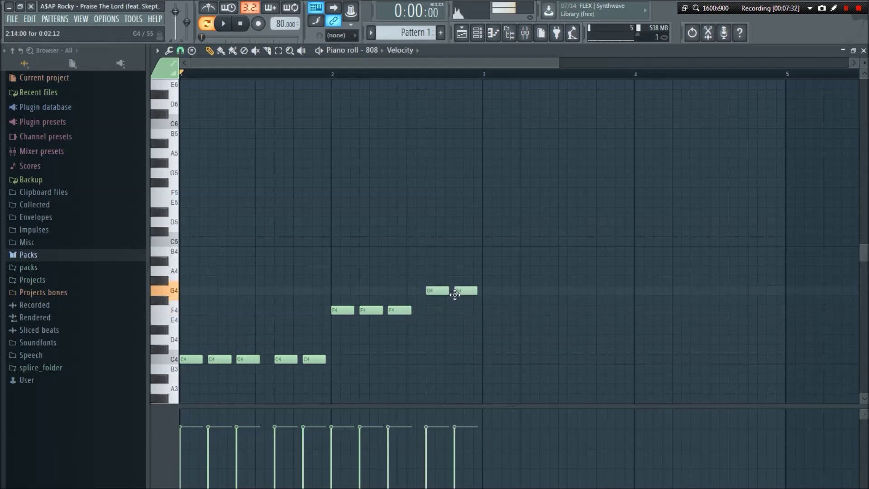
pyautogui.click(227, 23)
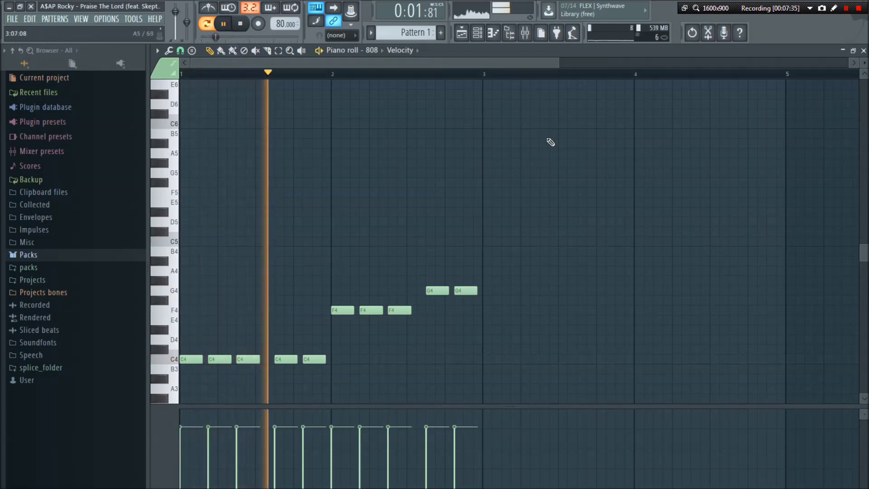
# Duplicate the 808 bassline with Ctrl+B so the copy starts at bar 3, then return to the channel rack
pyautogui.moveTo(554, 61); pyautogui.dragTo(392, 169)
pyautogui.click(240, 23)
pyautogui.press('space')
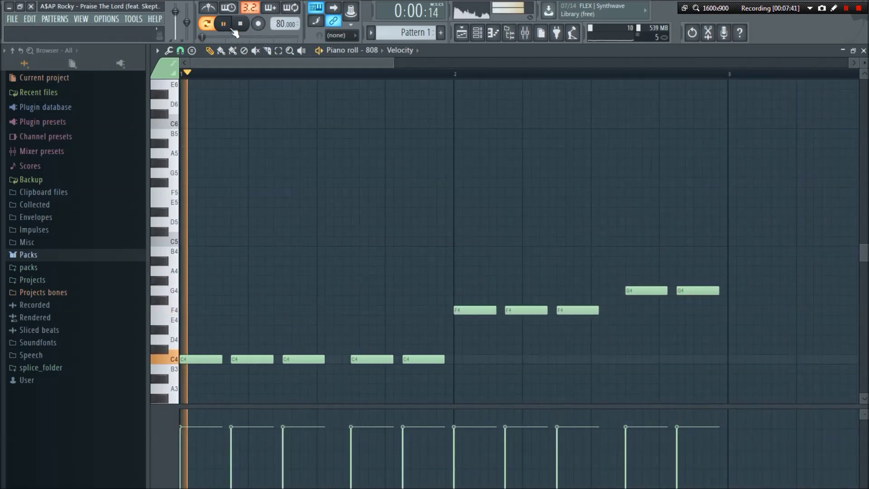
pyautogui.hotkey('ctrl', 'a')
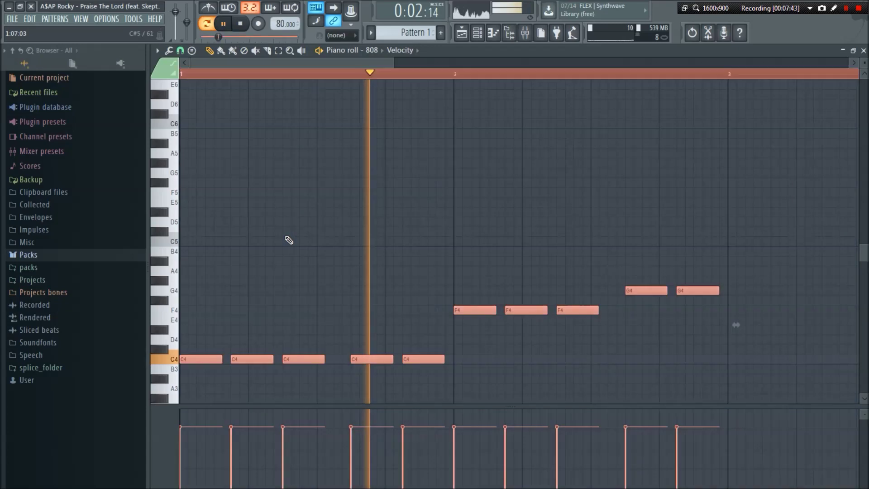
pyautogui.hotkey('ctrl', 'b')
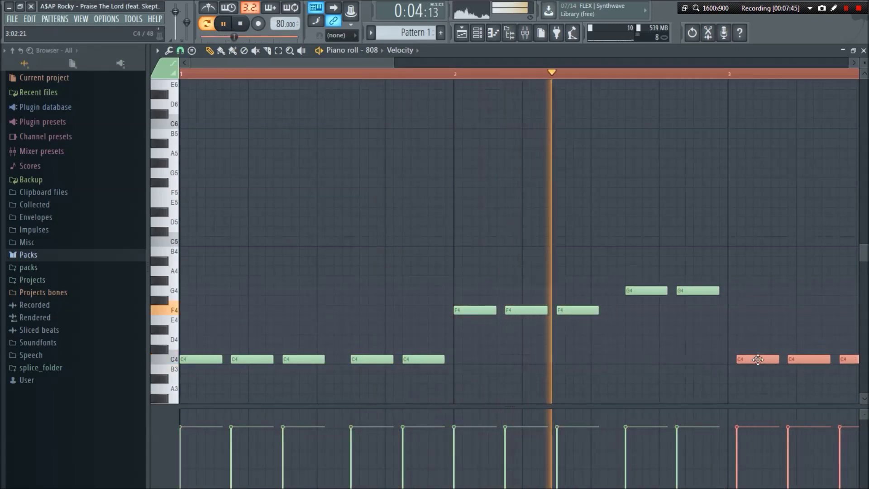
pyautogui.moveTo(758, 360); pyautogui.dragTo(750, 360)
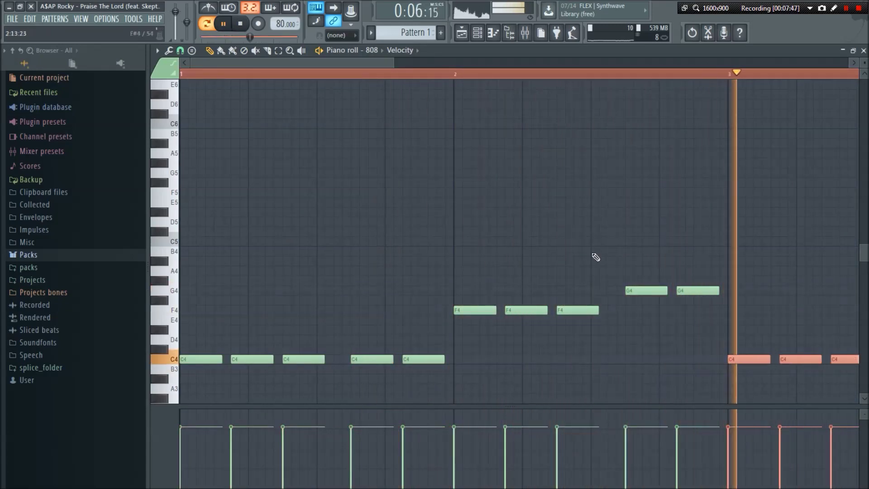
pyautogui.scroll(-3, 401, 64)
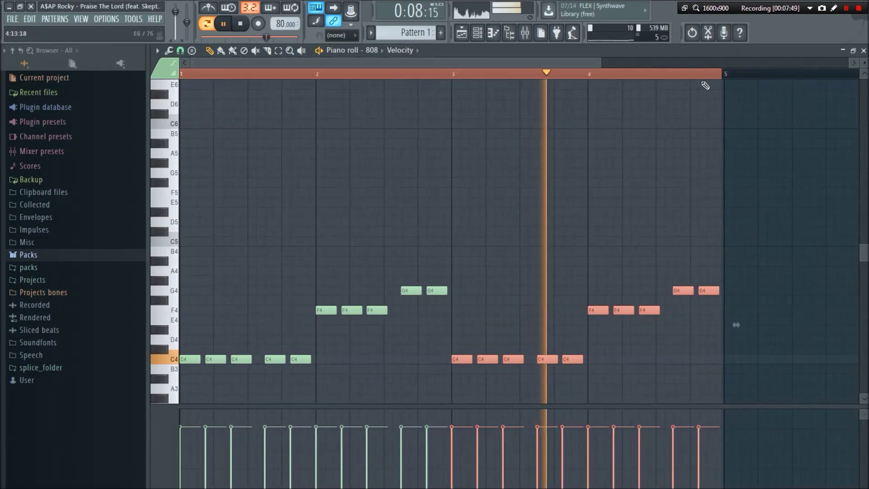
pyautogui.hotkey('ctrl', 'a')
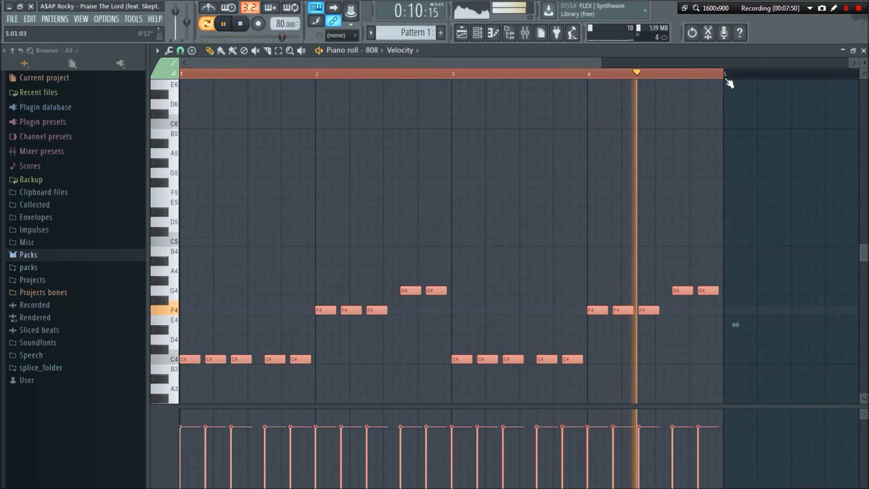
pyautogui.press('F6')
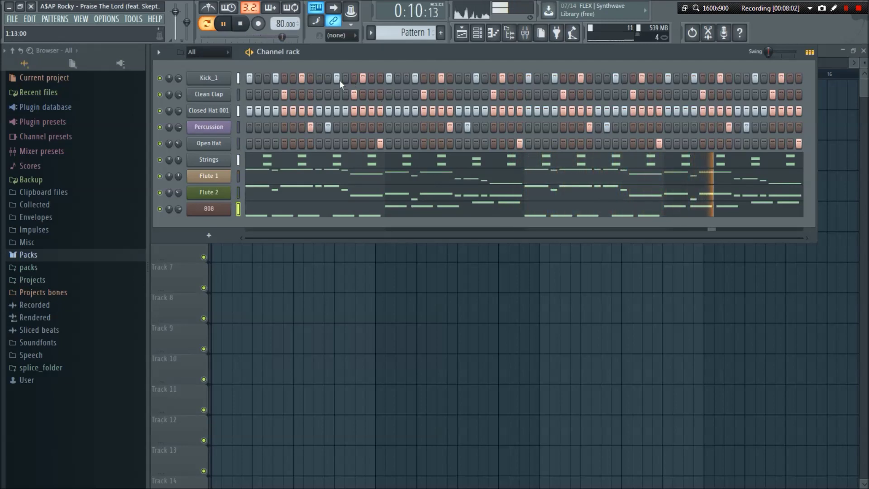
# Raise all Flute 1 notes up one octave in its piano roll
pyautogui.click(244, 28)
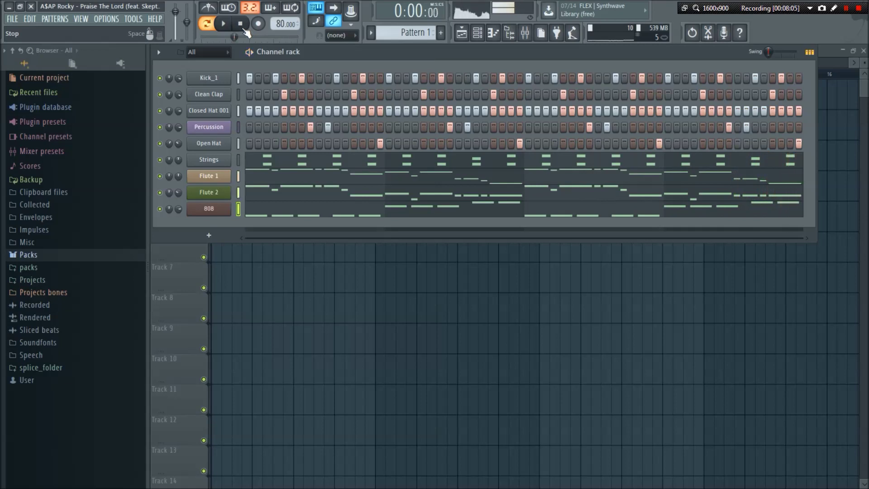
pyautogui.rightClick(231, 176)
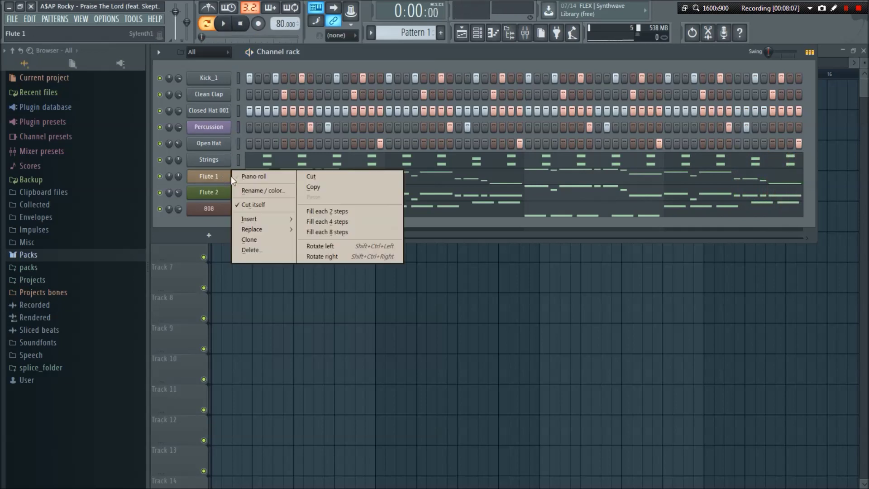
pyautogui.click(260, 176)
pyautogui.scroll(3, 356, 243)
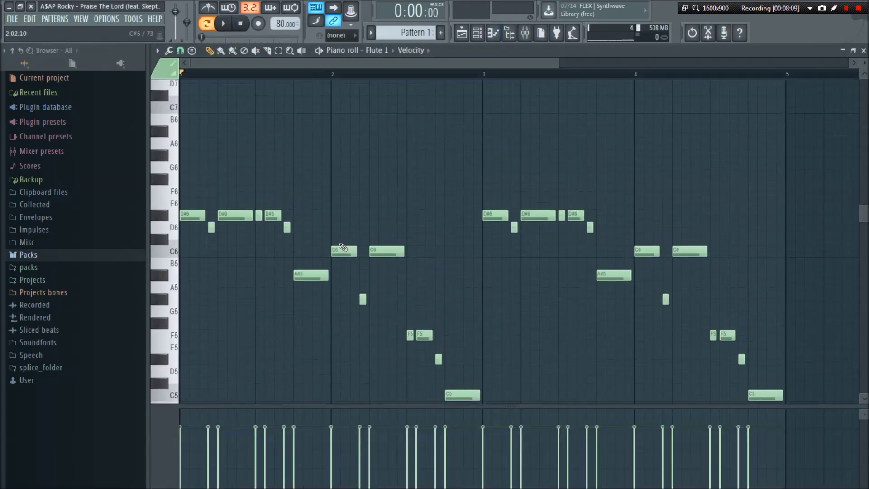
pyautogui.hotkey('ctrl', 'a')
pyautogui.scroll(2, 191, 223)
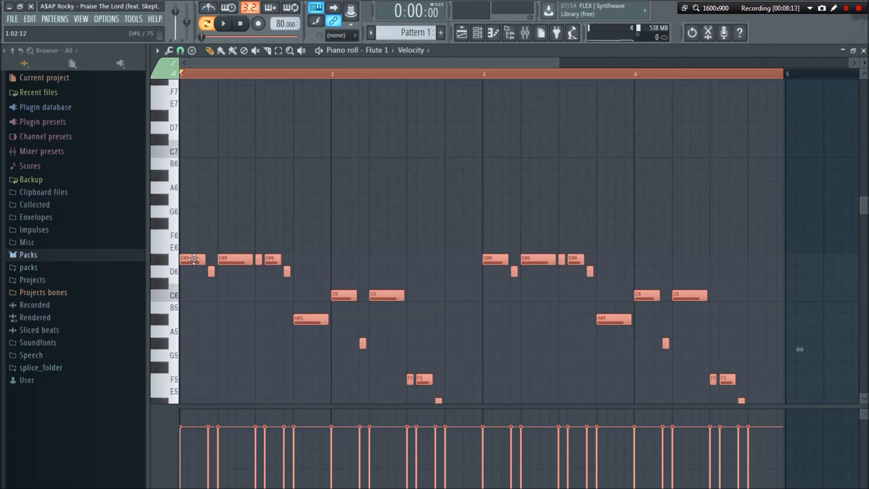
pyautogui.moveTo(194, 259); pyautogui.dragTo(170, 112)
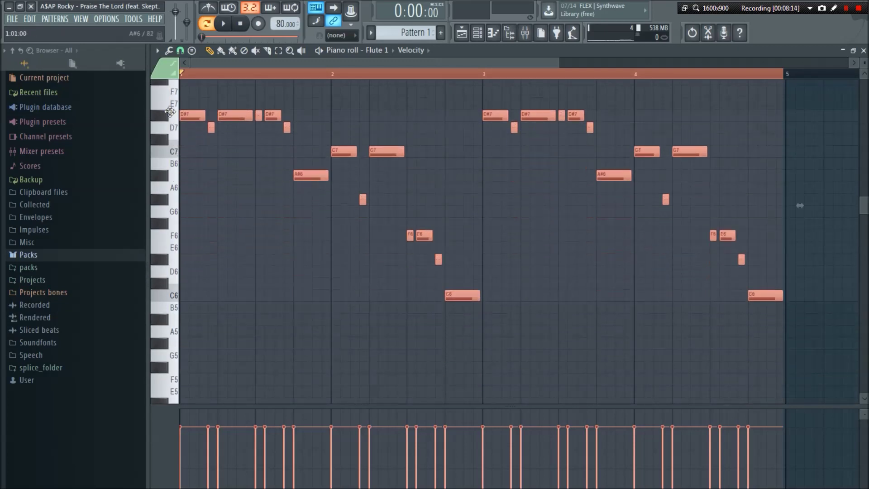
# Raise Flute 2's melody one octave, then play the full pattern and stop
pyautogui.click(477, 33)
pyautogui.rightClick(227, 190)
pyautogui.click(250, 193)
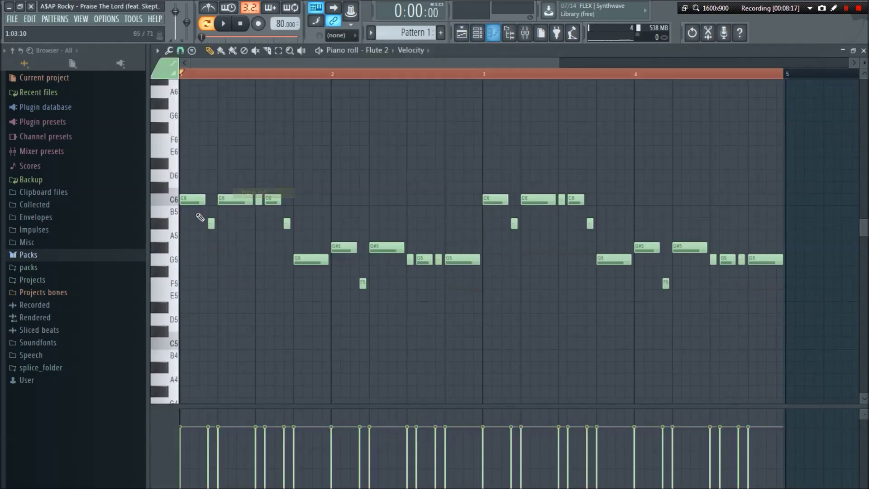
pyautogui.hotkey('ctrl', 'a')
pyautogui.moveTo(200, 217); pyautogui.dragTo(160, 112)
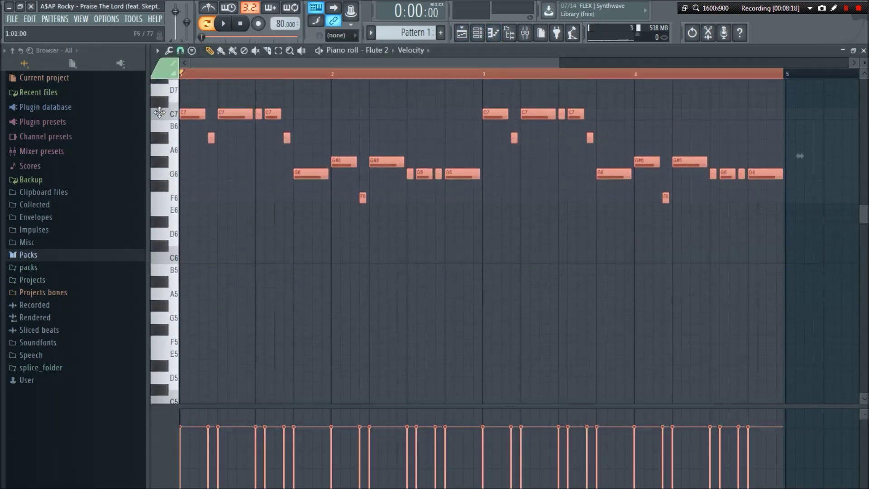
pyautogui.click(223, 23)
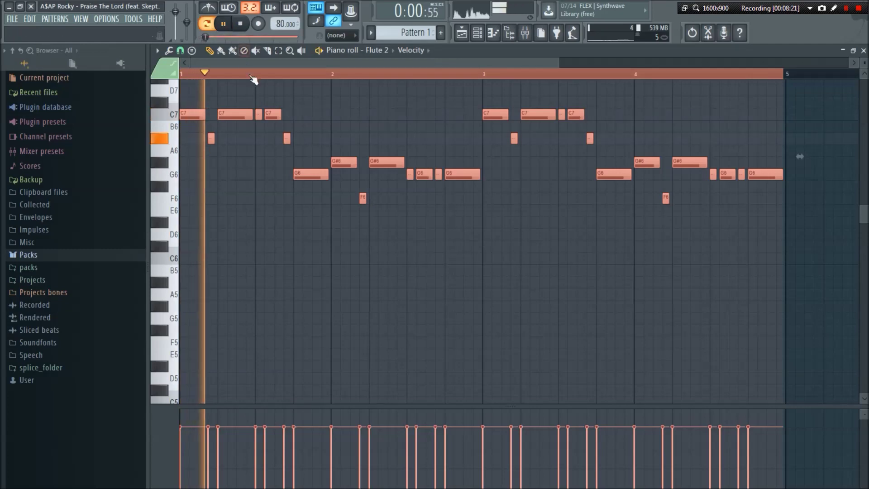
pyautogui.press('F6')
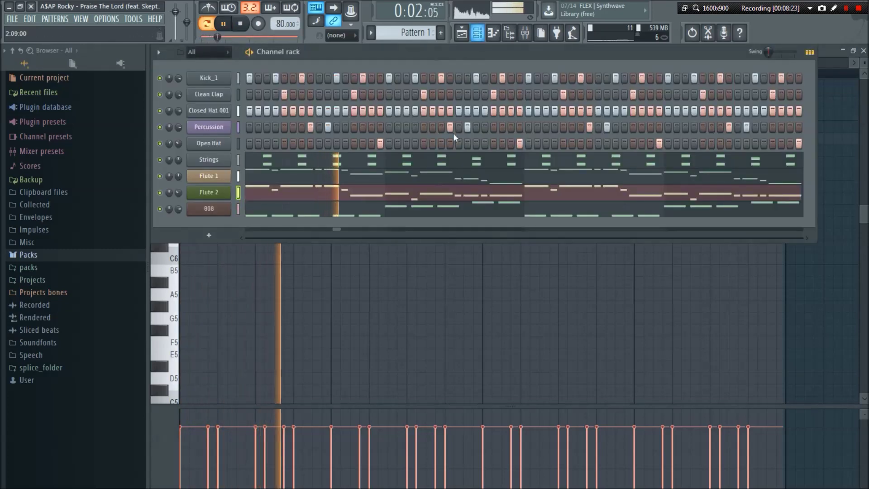
pyautogui.click(241, 25)
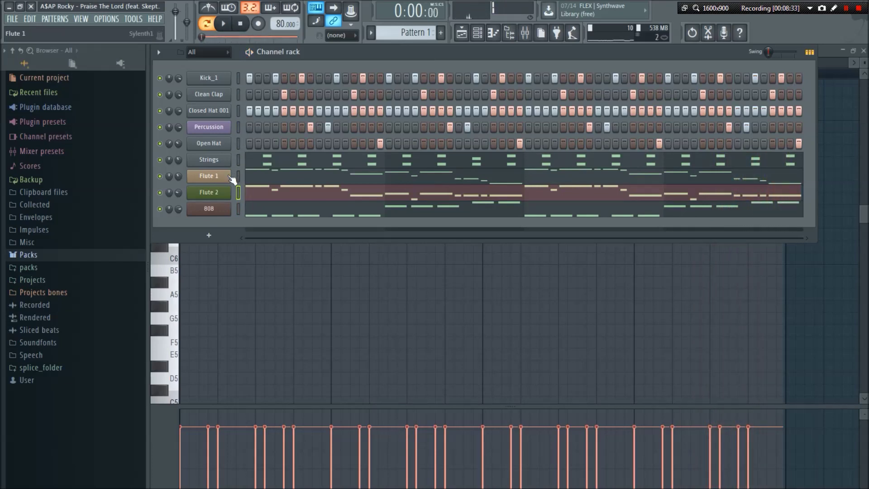
pyautogui.click(239, 81)
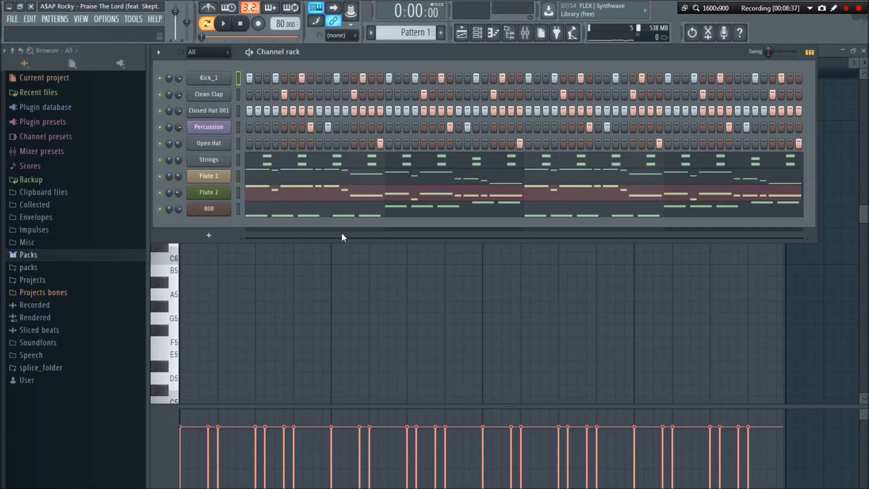